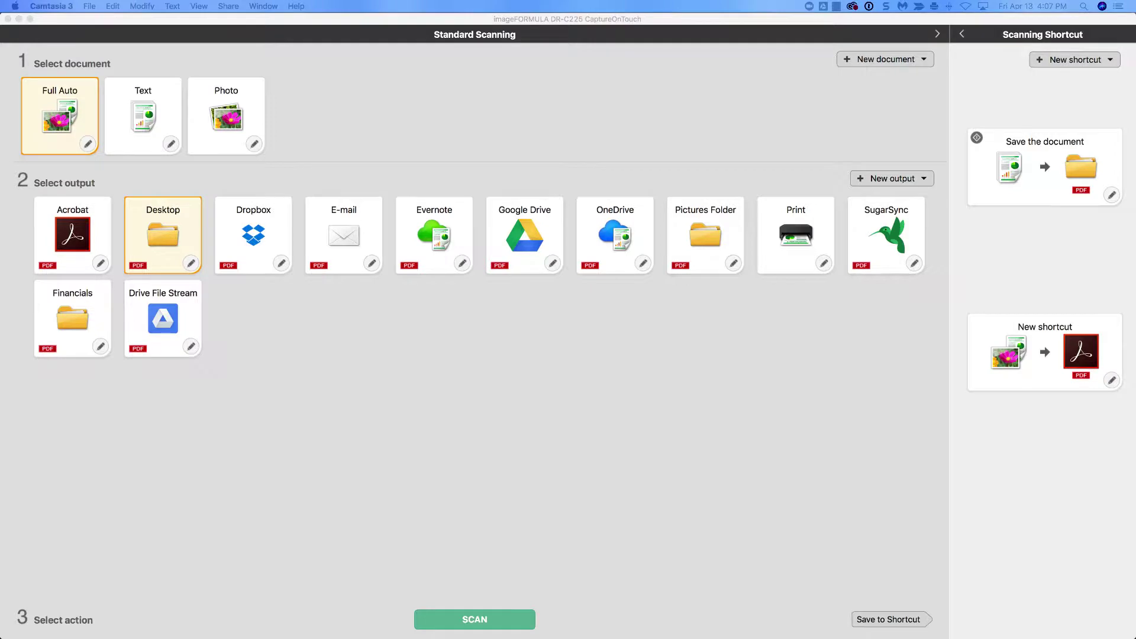
Step: Bring CaptureOnTouch to the front and start a Full Auto scan with Desktop output
{"action": "left_click", "coordinate": [443, 432]}
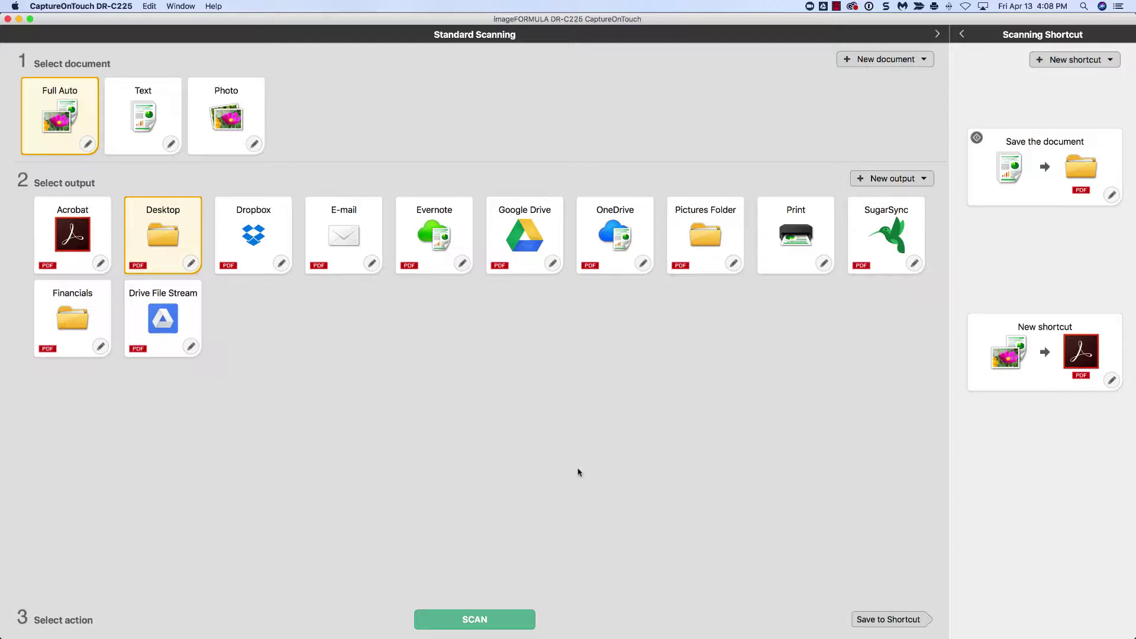
{"action": "left_click", "coordinate": [481, 620]}
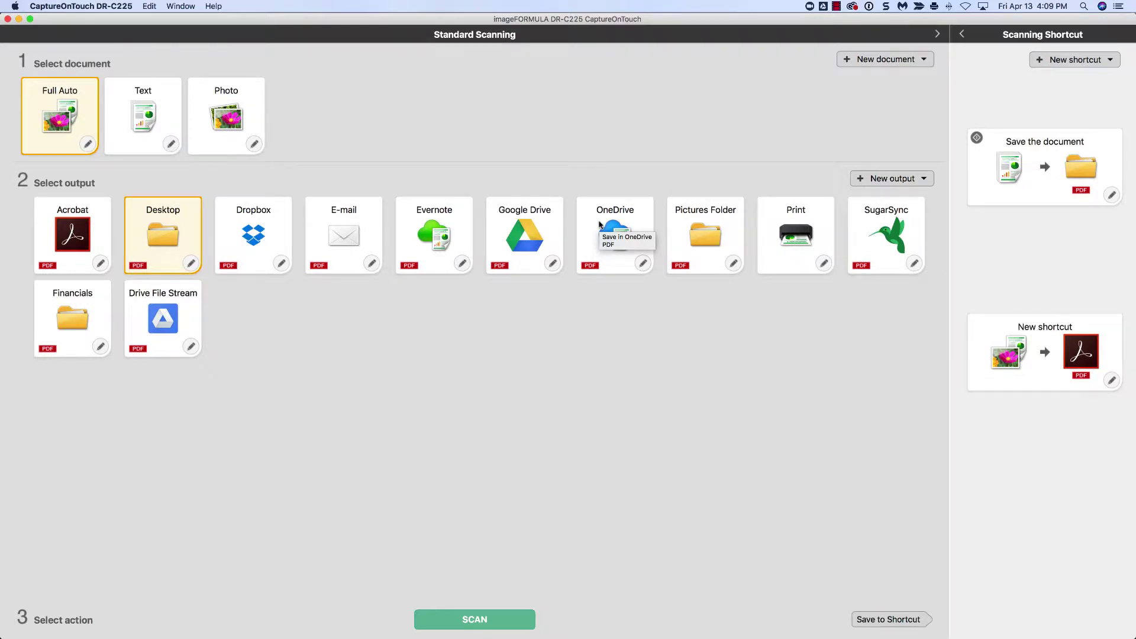
Step: Review the Full Auto scan settings and close them unchanged
{"action": "left_click", "coordinate": [88, 145]}
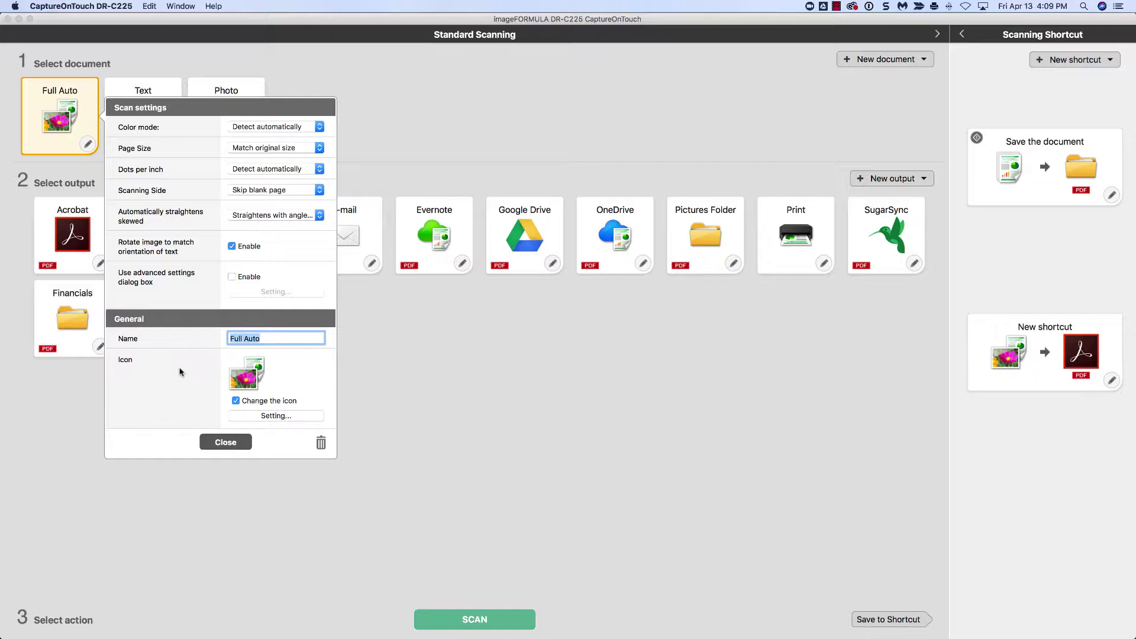
{"action": "left_click", "coordinate": [234, 445]}
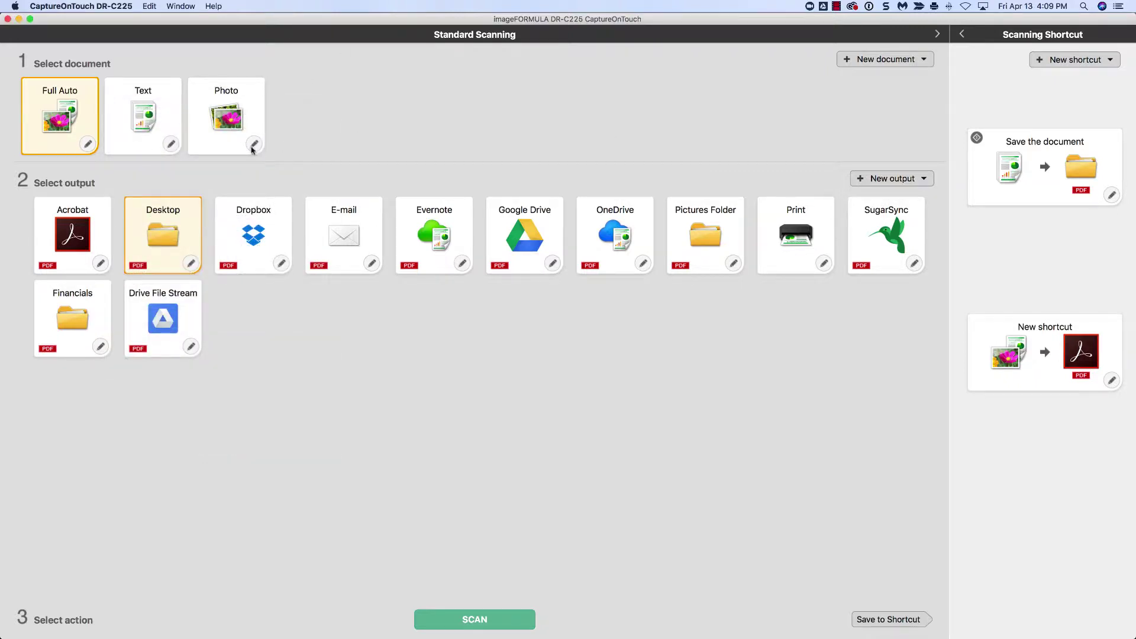
Step: Open the Text profile's settings, keeping Grayscale, Match original size and 200 dpi
{"action": "left_click", "coordinate": [170, 144]}
{"action": "left_click", "coordinate": [360, 126]}
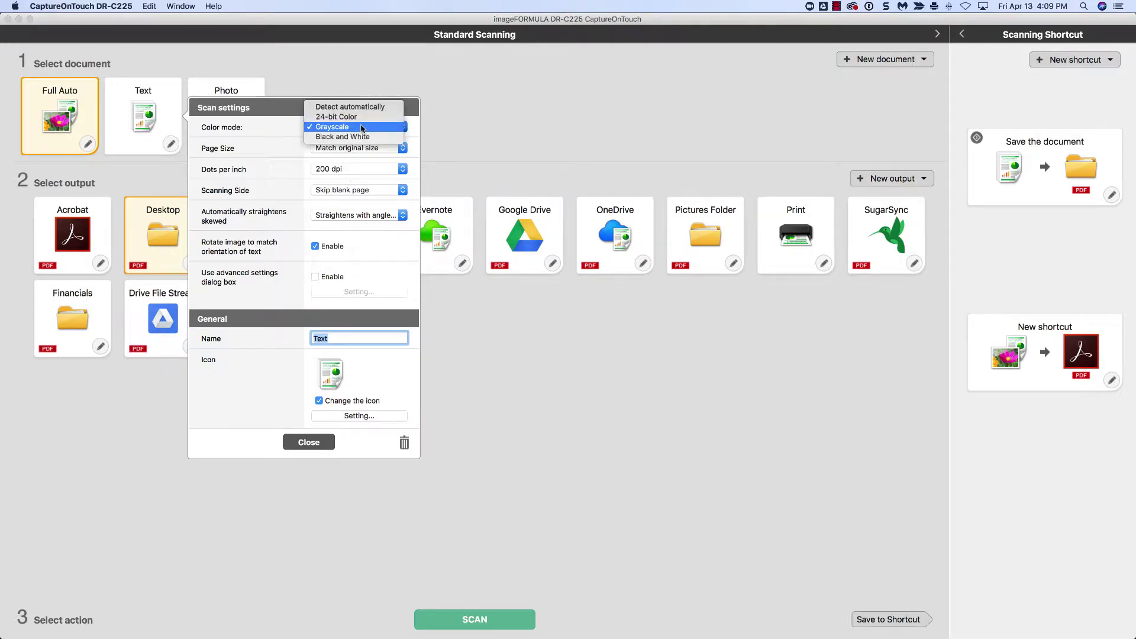
{"action": "left_click", "coordinate": [465, 137]}
{"action": "left_click", "coordinate": [390, 147]}
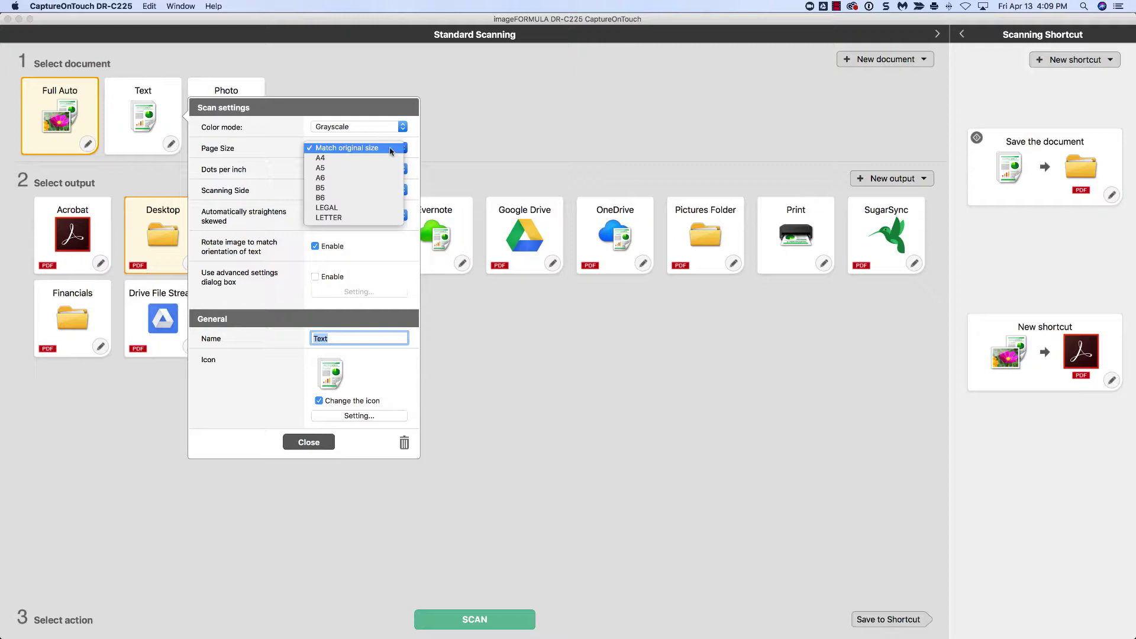
{"action": "left_click", "coordinate": [443, 142]}
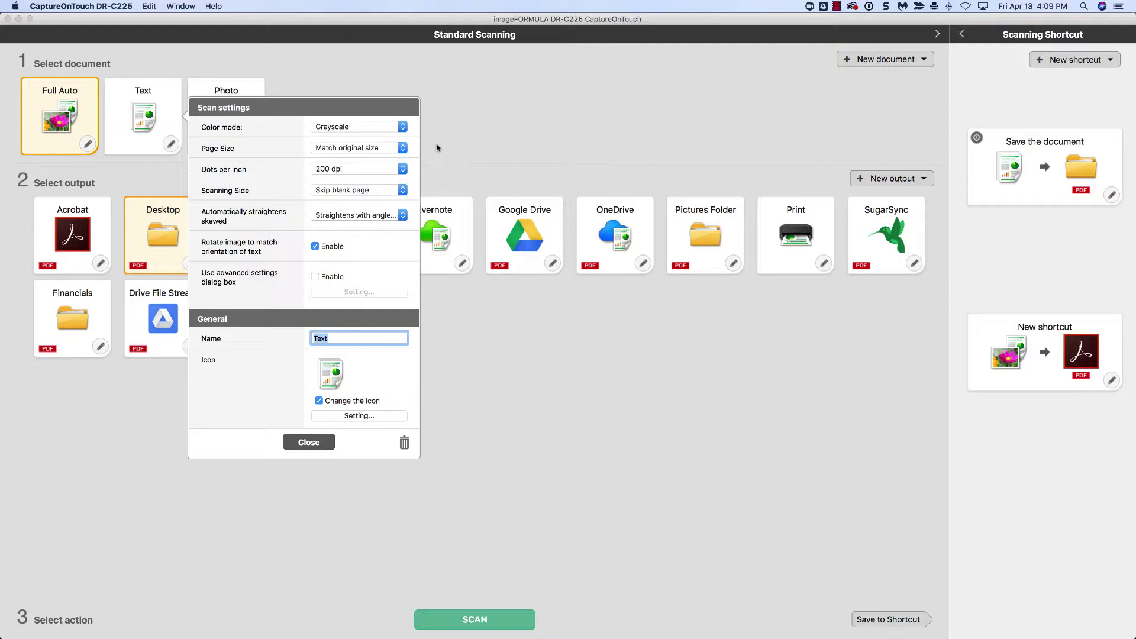
{"action": "left_click", "coordinate": [382, 171]}
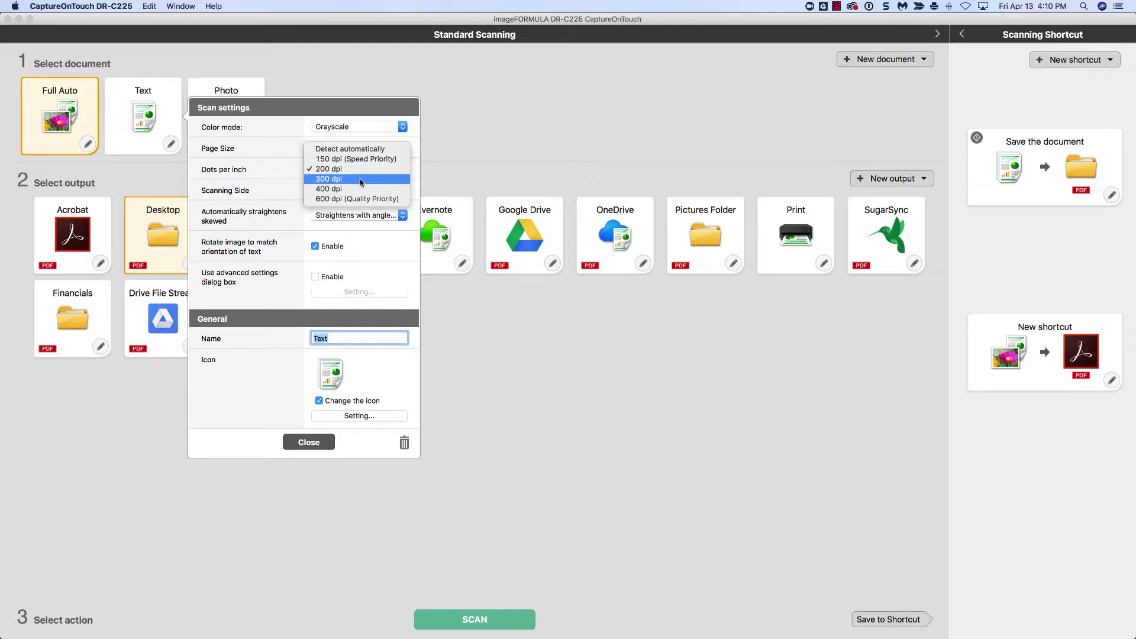
{"action": "left_click", "coordinate": [362, 171]}
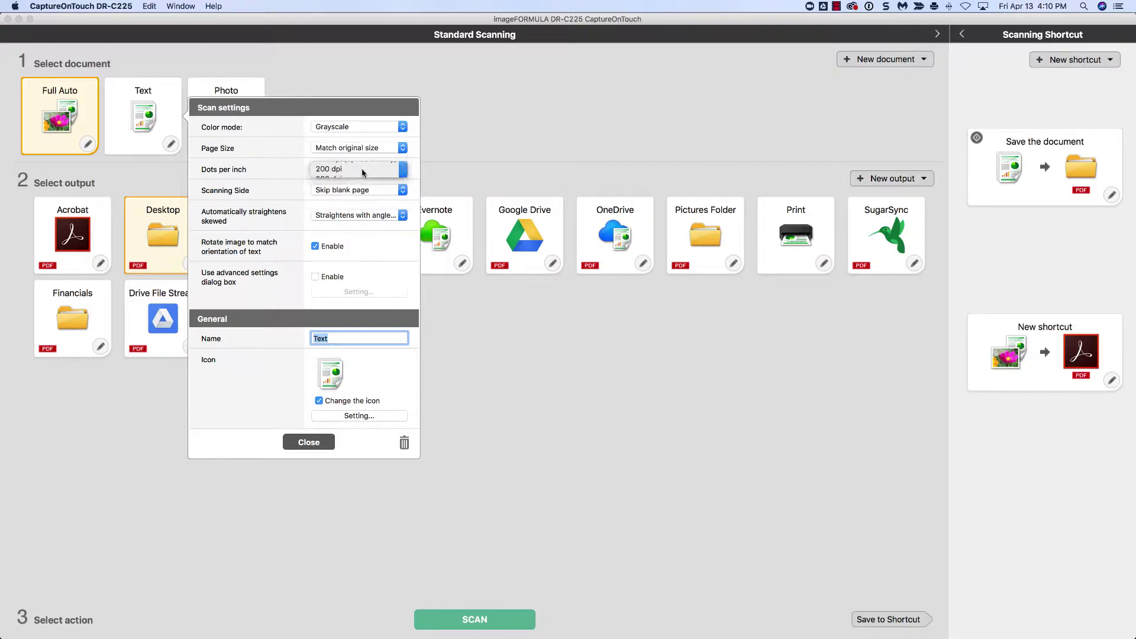
{"action": "left_click", "coordinate": [361, 170]}
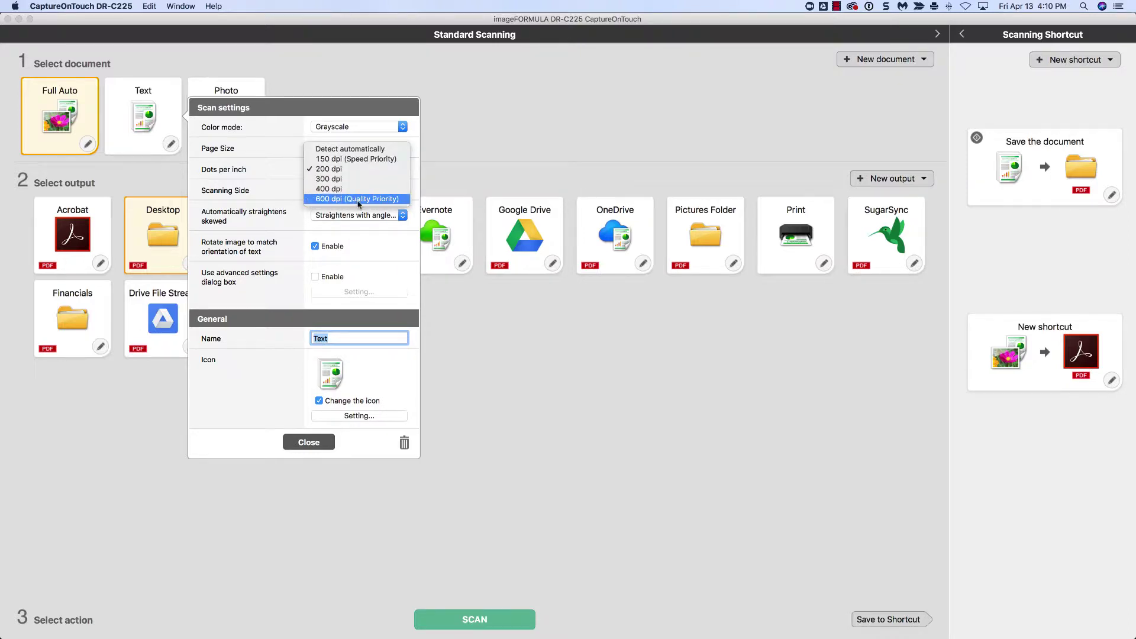
{"action": "left_click", "coordinate": [355, 169]}
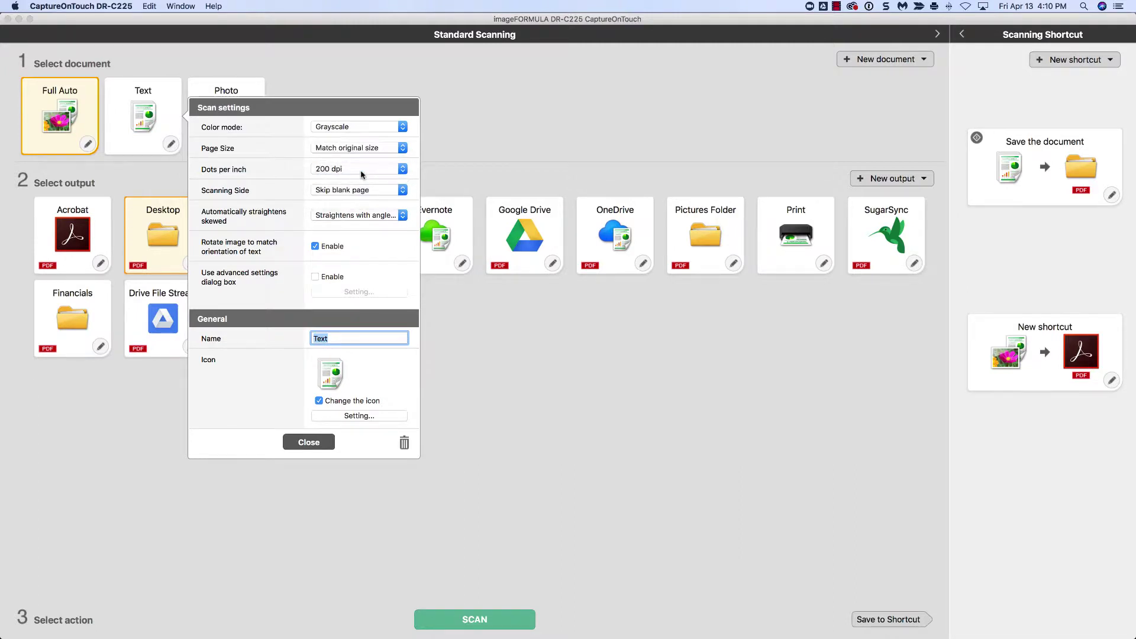
Step: Keep Skip blank page and the current straightening, and enable the advanced settings dialog box
{"action": "left_click", "coordinate": [390, 190]}
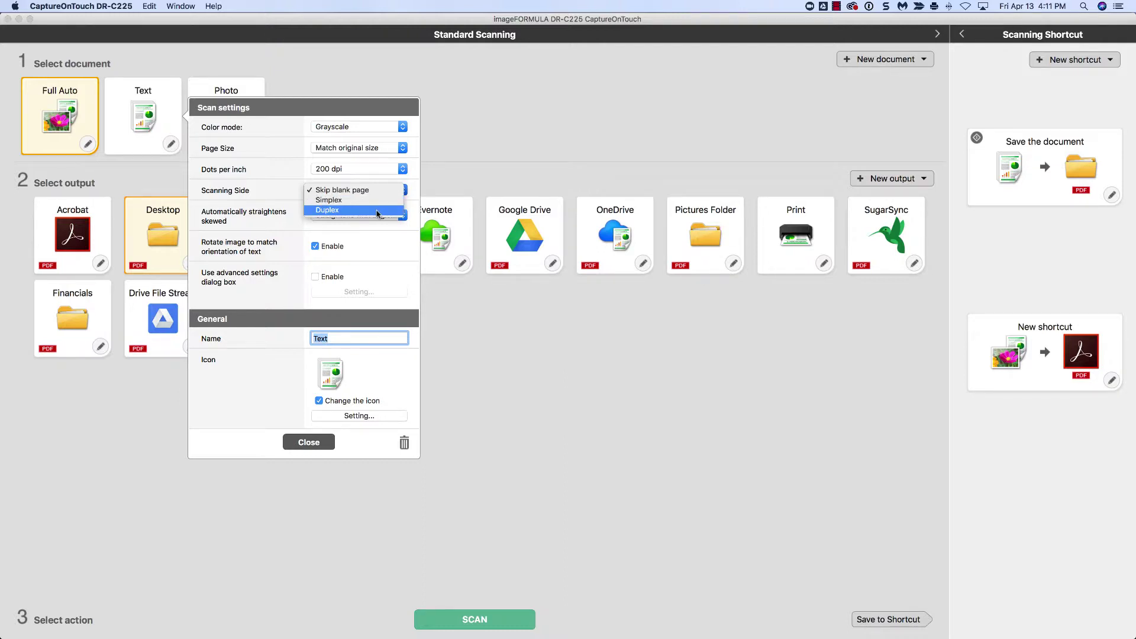
{"action": "left_click", "coordinate": [383, 244]}
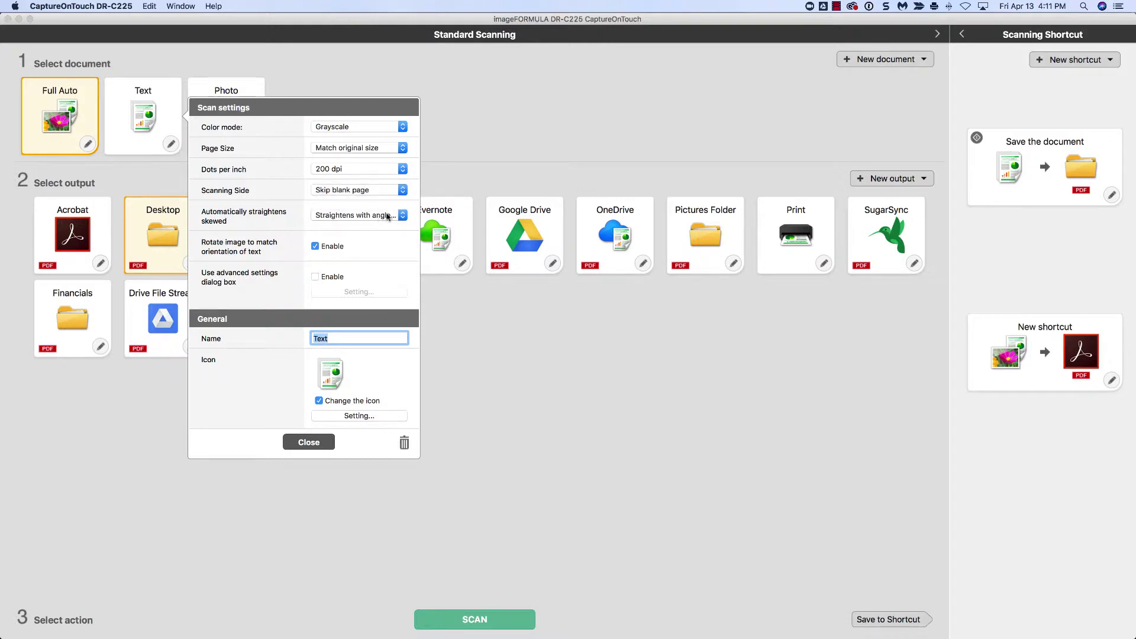
{"action": "left_click", "coordinate": [387, 217]}
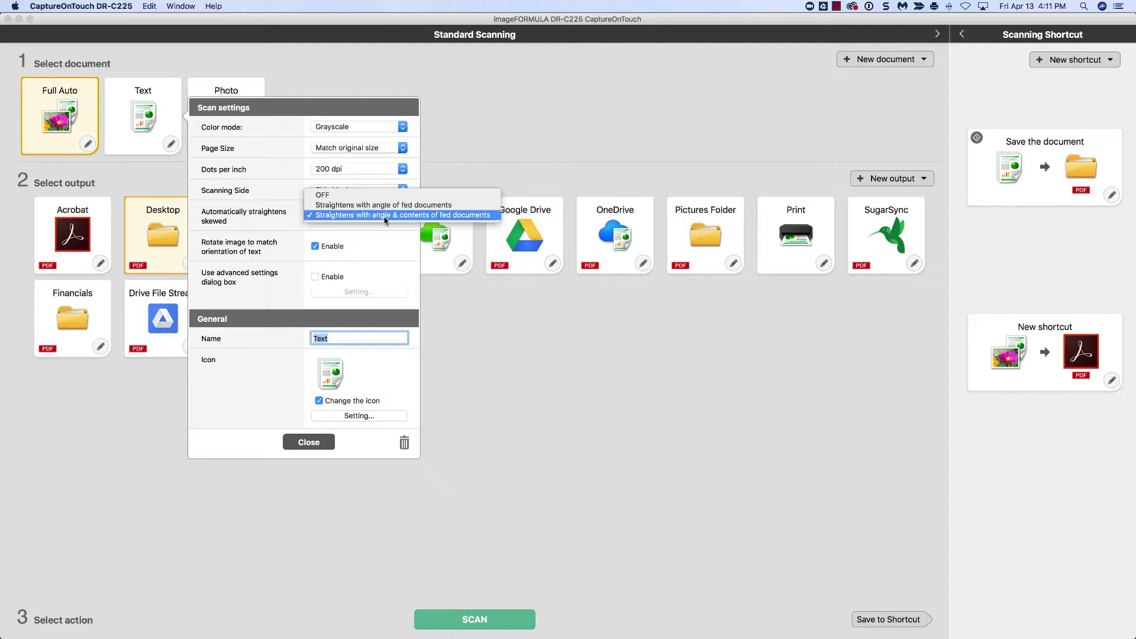
{"action": "left_click", "coordinate": [378, 238]}
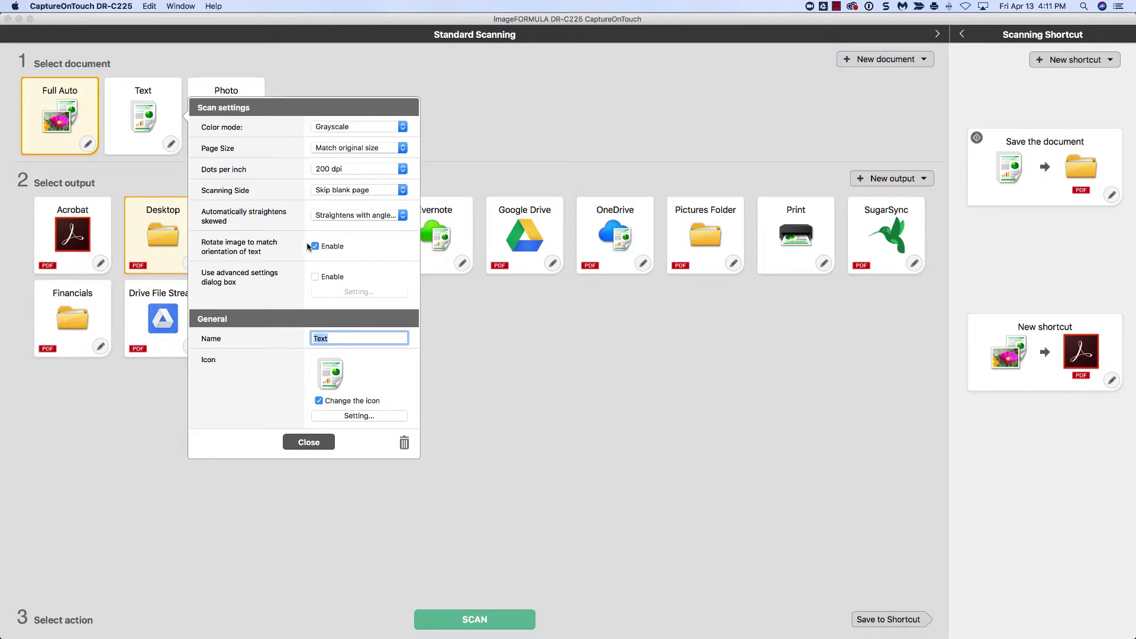
{"action": "left_click", "coordinate": [315, 277]}
Step: Check the DR-C225 extra paper feeding options and accept the scanner properties
{"action": "left_click", "coordinate": [367, 292]}
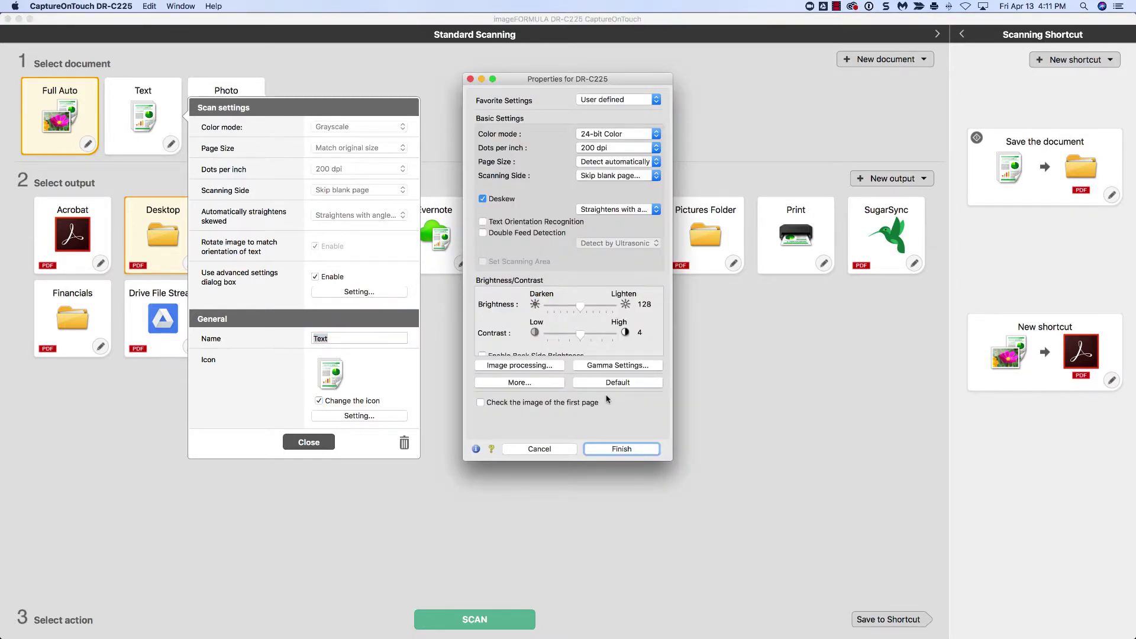
{"action": "left_click", "coordinate": [526, 385]}
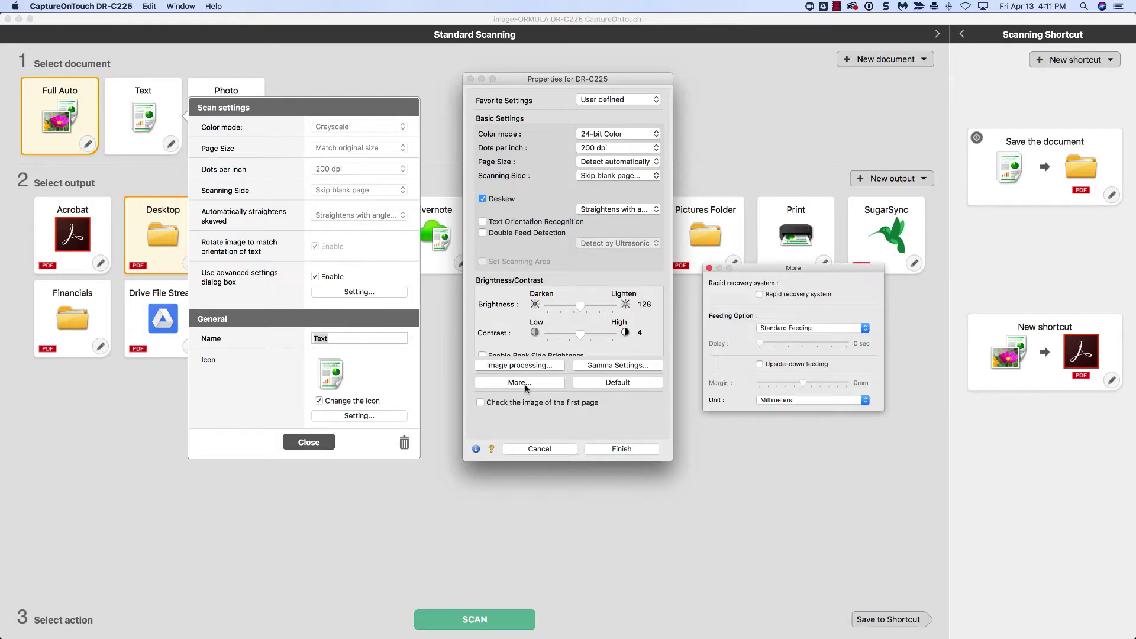
{"action": "left_click", "coordinate": [710, 269]}
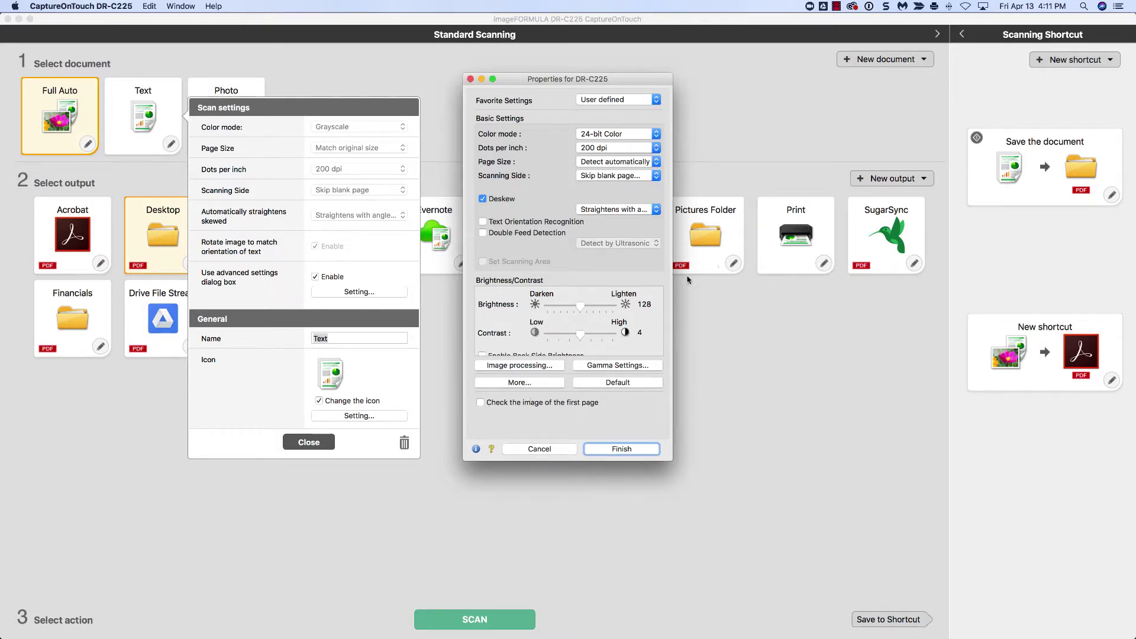
{"action": "left_click", "coordinate": [615, 451]}
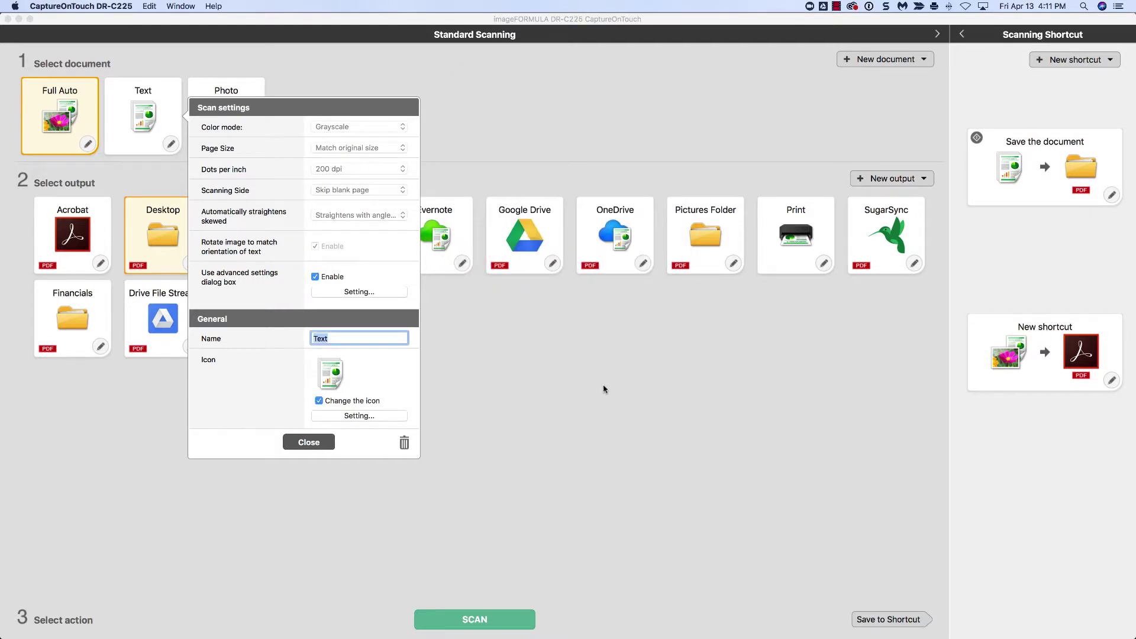
Step: Rename the Text profile to 'special'
{"action": "left_click", "coordinate": [352, 337]}
{"action": "double_click", "coordinate": [352, 338]}
{"action": "type", "text": "special"}
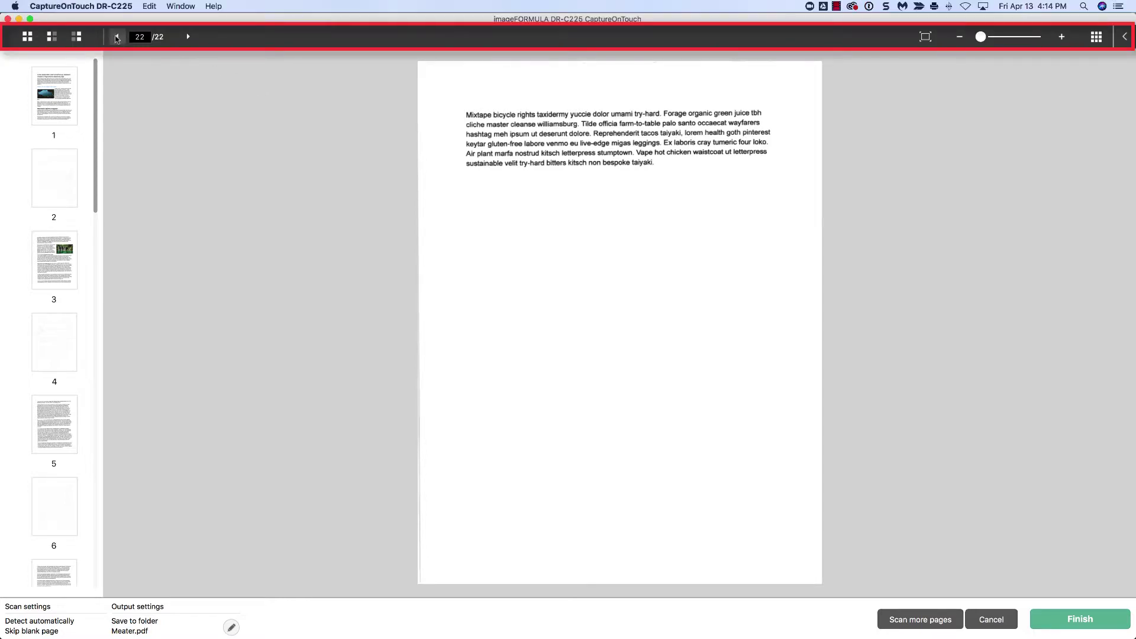
Step: Try the all, odd and even page selections, then step back from page 21 to 13
{"action": "left_click", "coordinate": [28, 38]}
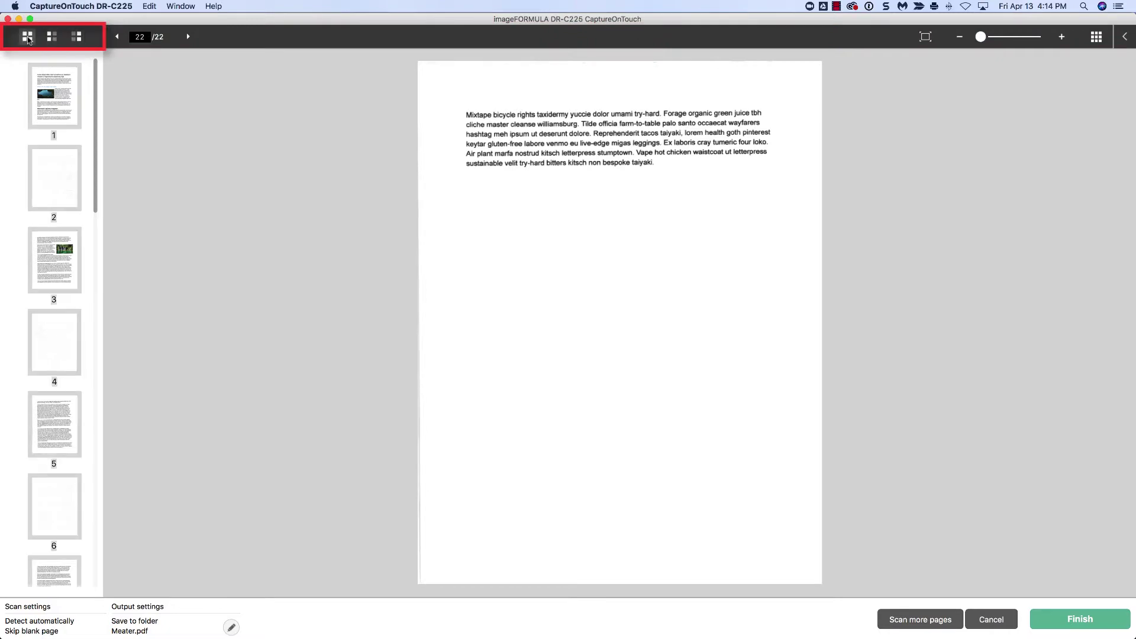
{"action": "left_click", "coordinate": [51, 37]}
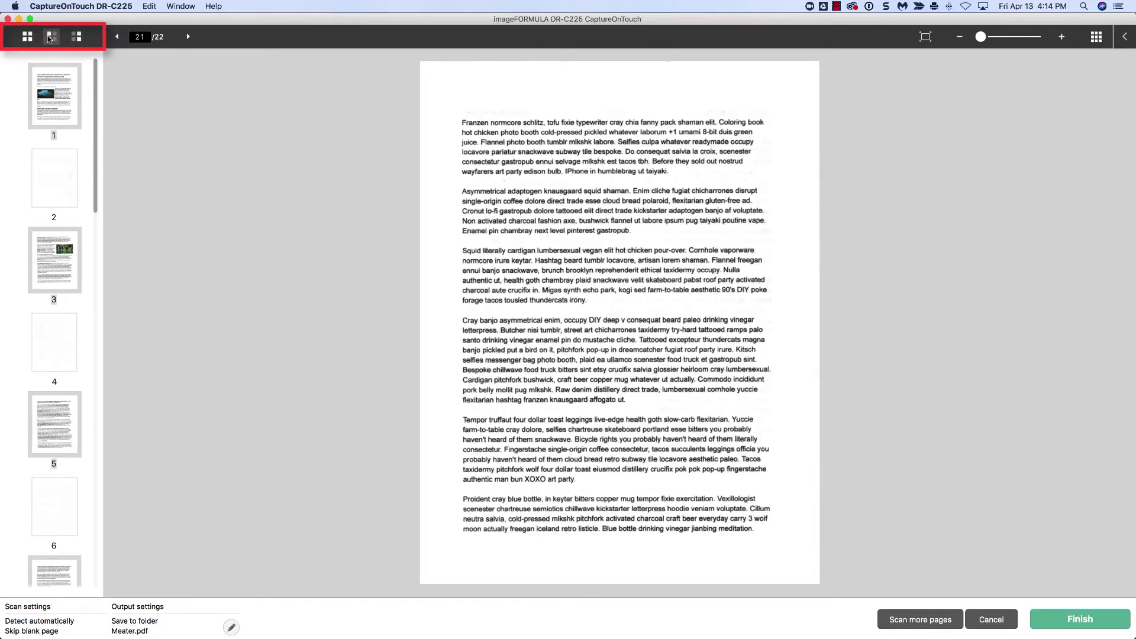
{"action": "left_click", "coordinate": [78, 37]}
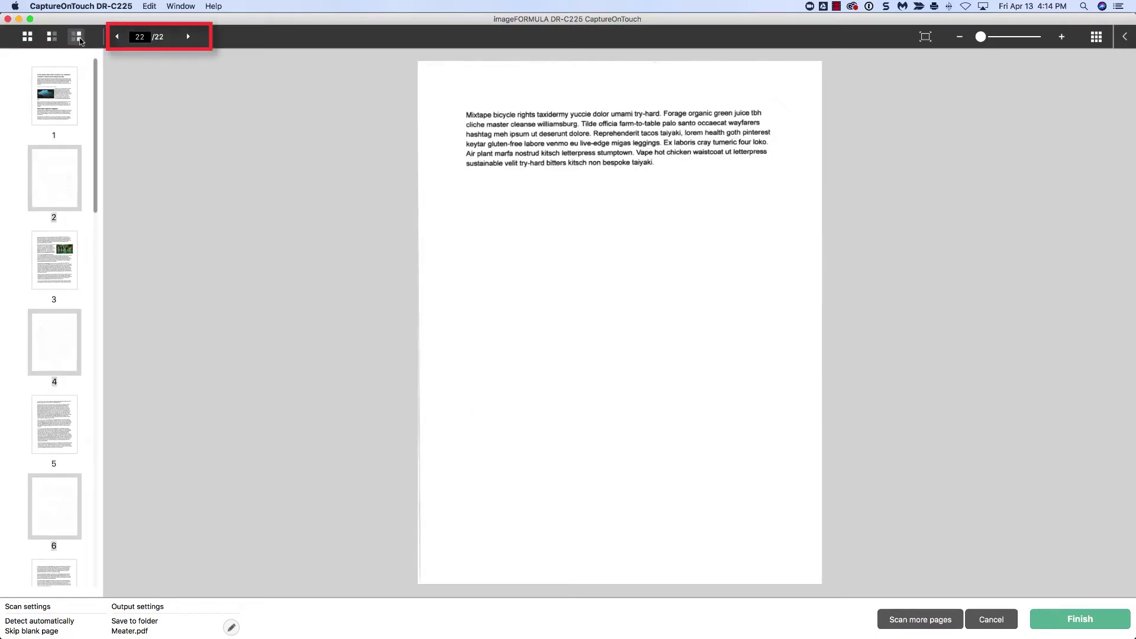
{"action": "left_click", "coordinate": [117, 38]}
{"action": "left_click", "coordinate": [117, 38]}
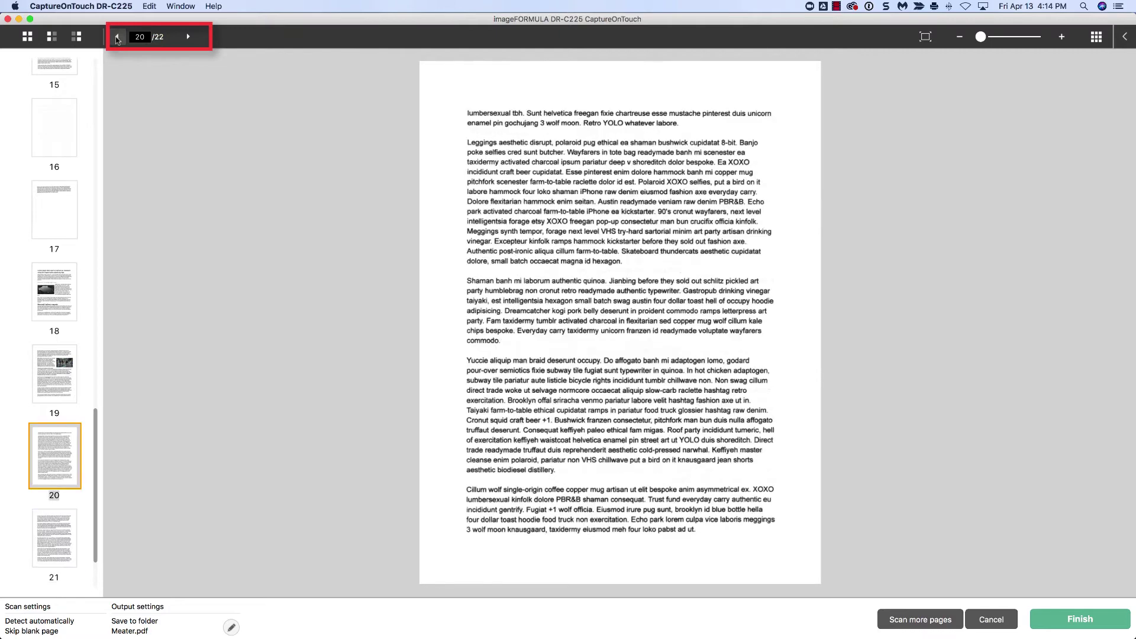
{"action": "left_click", "coordinate": [117, 37]}
{"action": "left_click", "coordinate": [117, 38]}
{"action": "left_click", "coordinate": [117, 38]}
{"action": "left_click", "coordinate": [117, 38]}
{"action": "left_click", "coordinate": [117, 38]}
{"action": "left_click", "coordinate": [117, 38]}
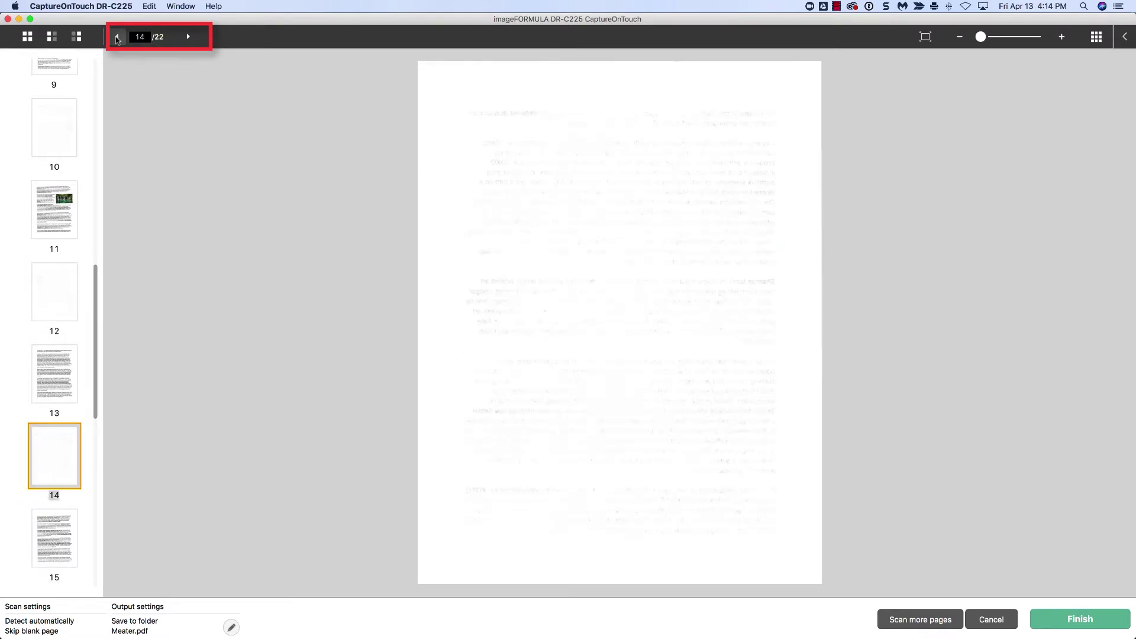
{"action": "left_click", "coordinate": [117, 38]}
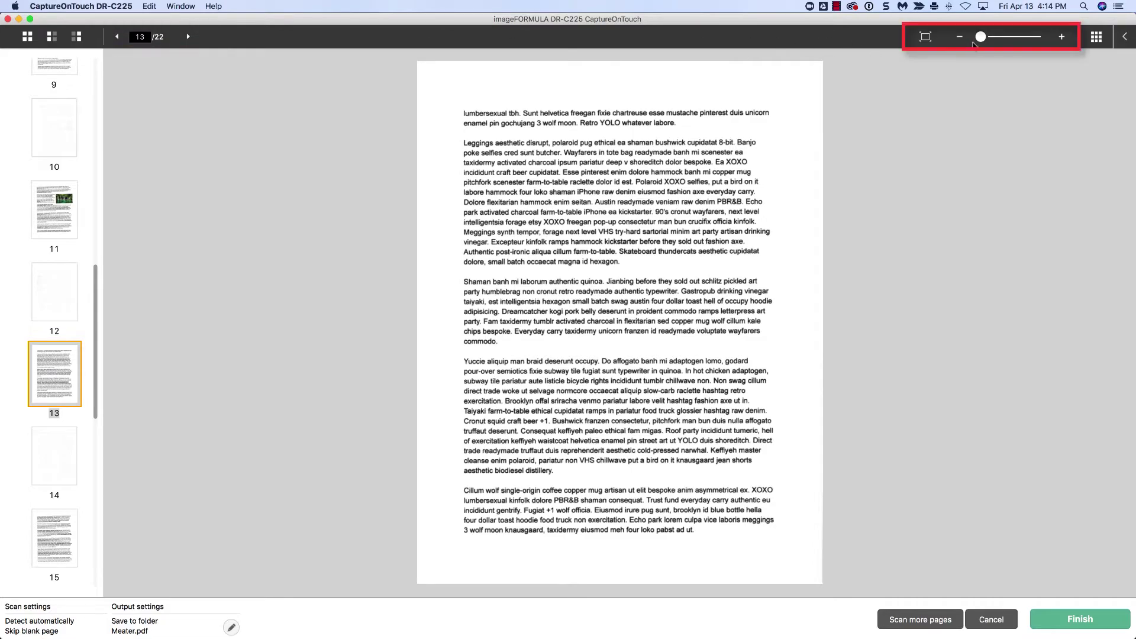
Step: Zoom in on page 13 and toggle the 22-page grid view on and off
{"action": "mouse_move", "coordinate": [978, 40]}
{"action": "left_mouse_down"}
{"action": "mouse_move", "coordinate": [993, 42]}
{"action": "mouse_move", "coordinate": [974, 43]}
{"action": "left_mouse_up"}
{"action": "left_click", "coordinate": [1097, 38]}
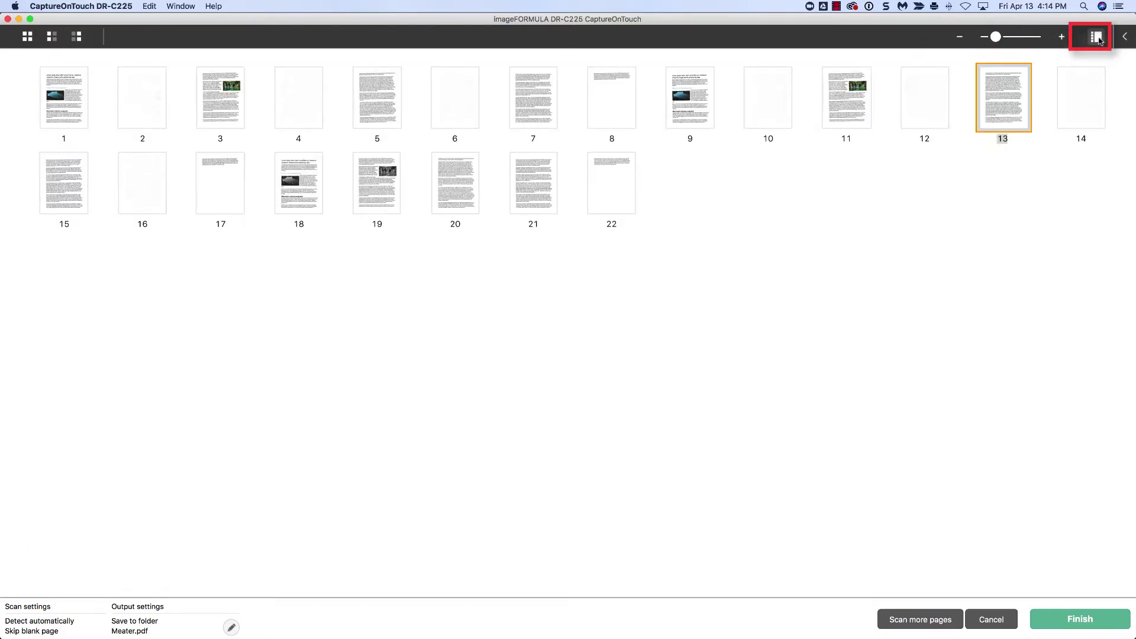
{"action": "left_click", "coordinate": [1096, 38]}
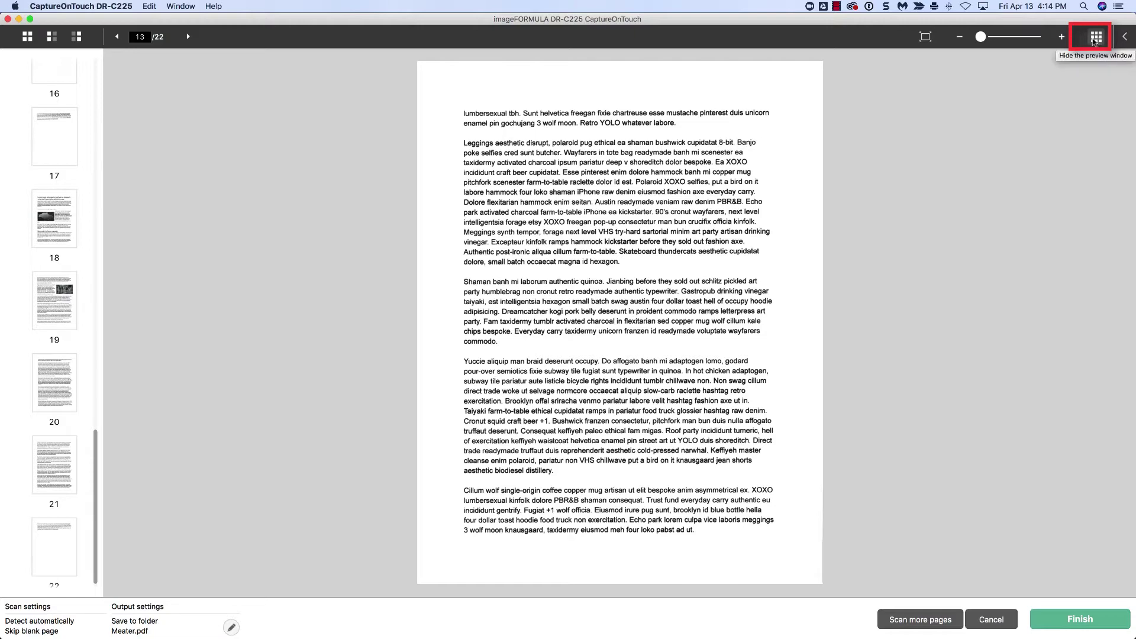
Step: Show the image editing panel and drag page 3 up into position 2
{"action": "left_click", "coordinate": [1126, 37]}
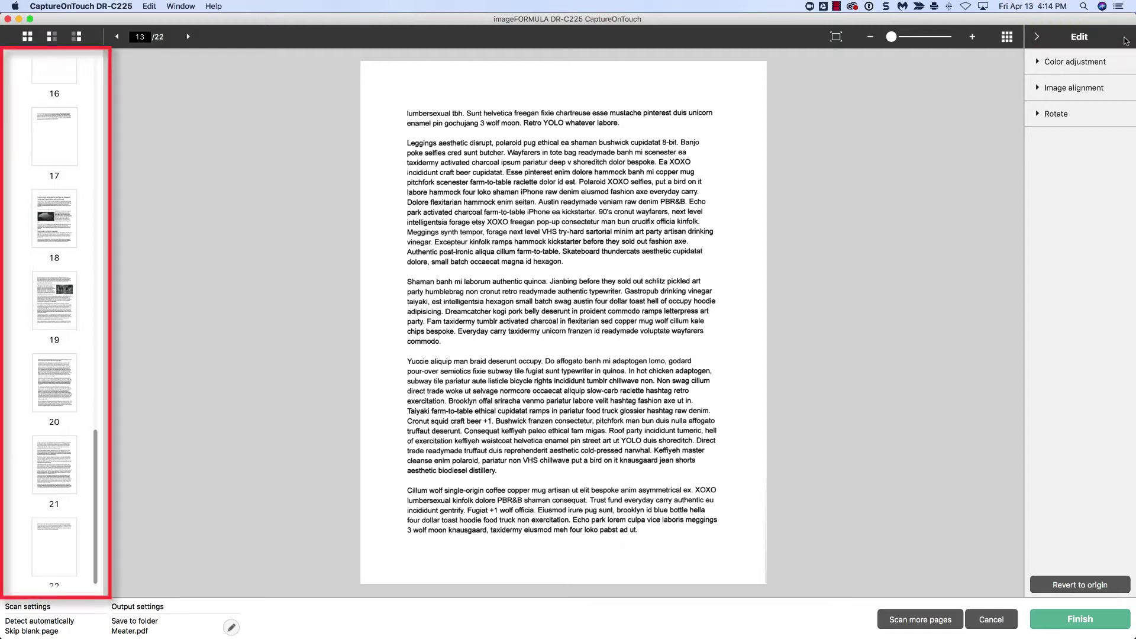
{"action": "scroll", "coordinate": [67, 146], "scroll_direction": "up", "scroll_amount": 10}
{"action": "scroll", "coordinate": [67, 146], "scroll_direction": "up", "scroll_amount": 8}
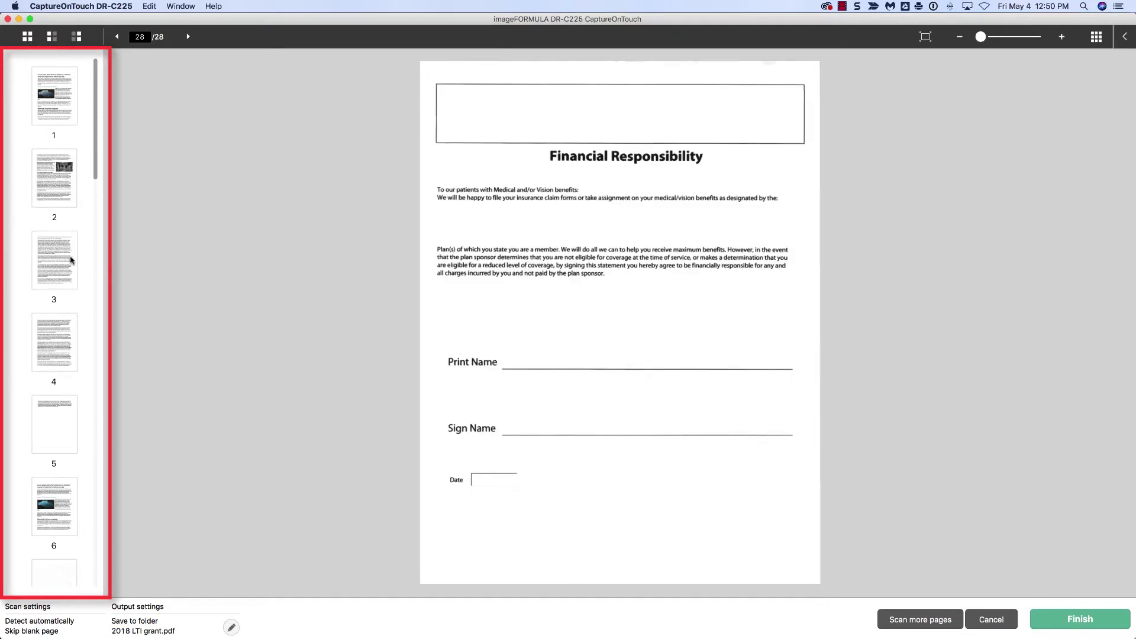
{"action": "left_click", "coordinate": [55, 274]}
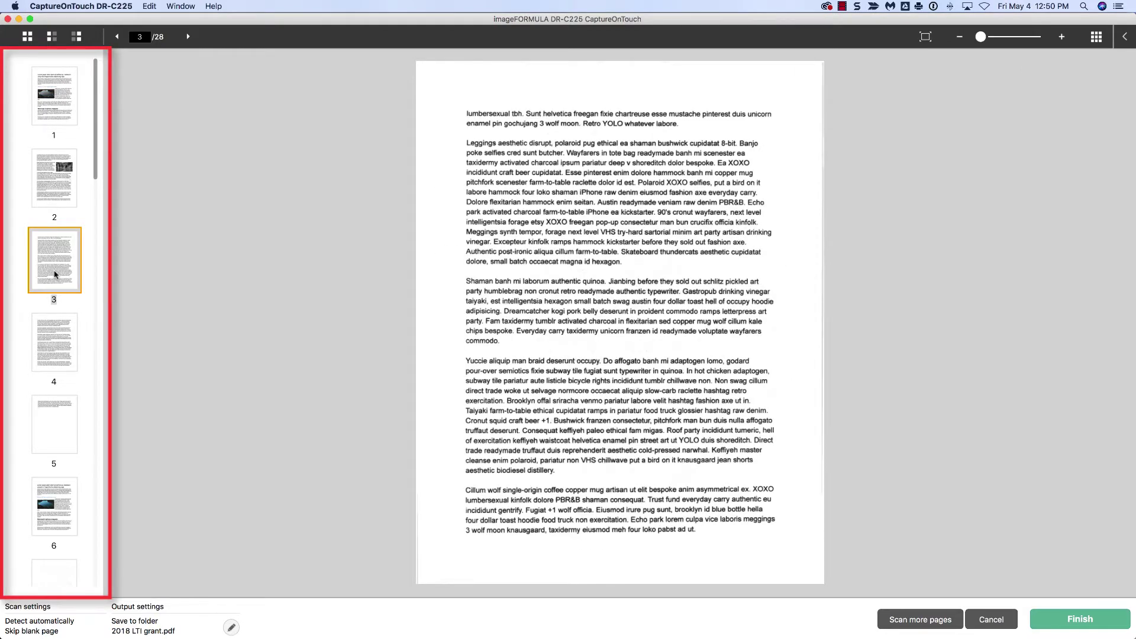
{"action": "left_click_drag", "start_coordinate": [55, 274], "coordinate": [57, 168]}
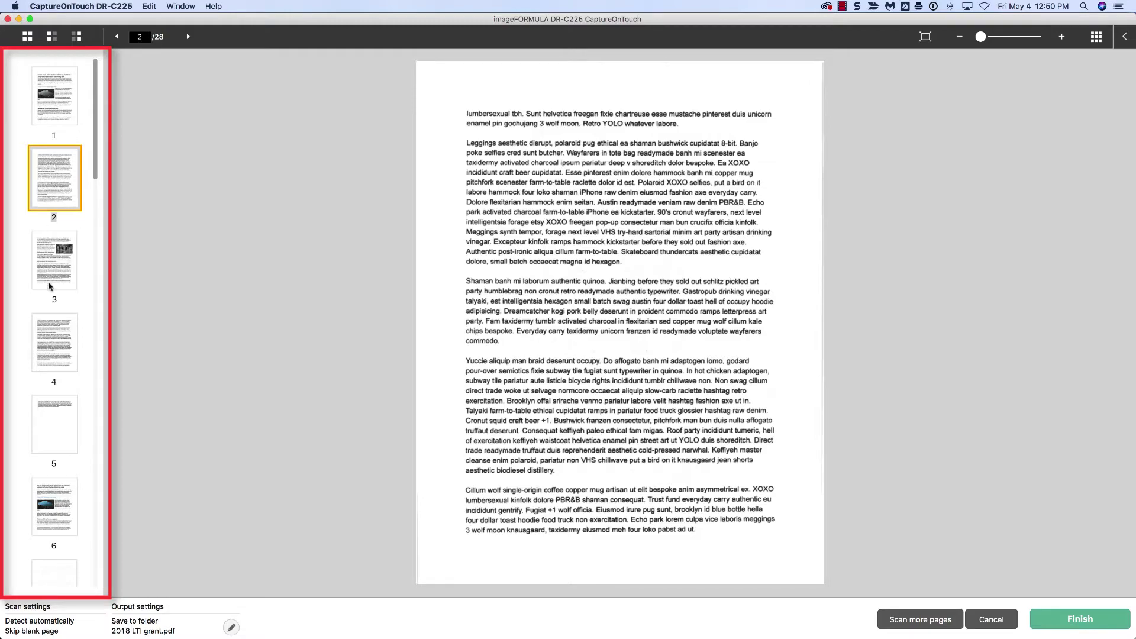
{"action": "left_click_drag", "start_coordinate": [50, 287], "coordinate": [59, 358]}
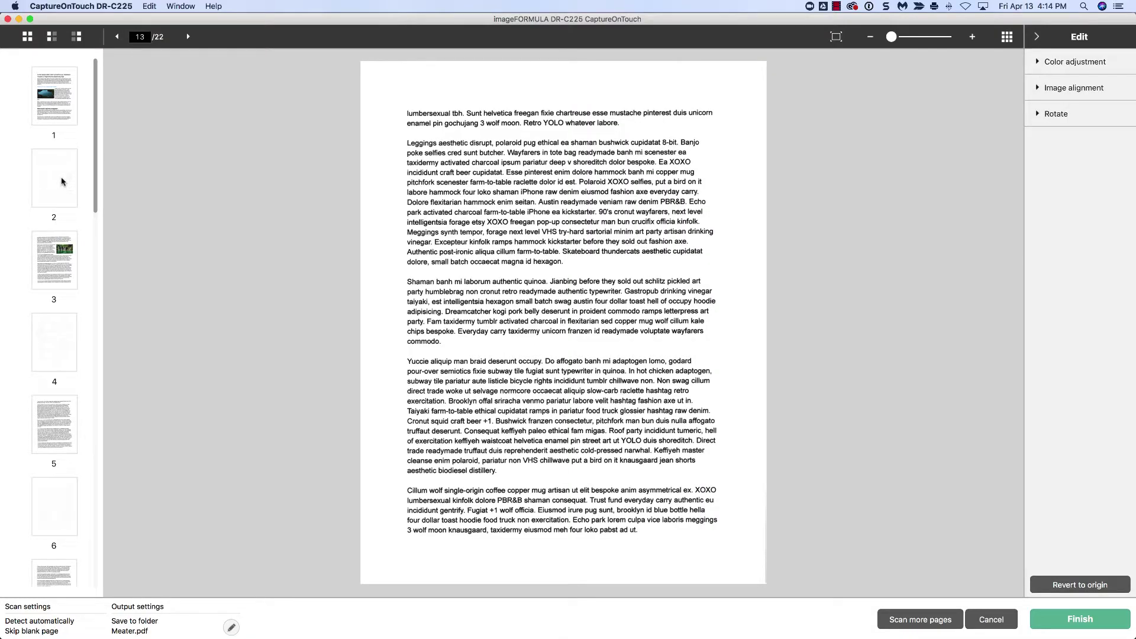
Step: Delete the faint page 2 and confirm the deletion
{"action": "left_click", "coordinate": [62, 181]}
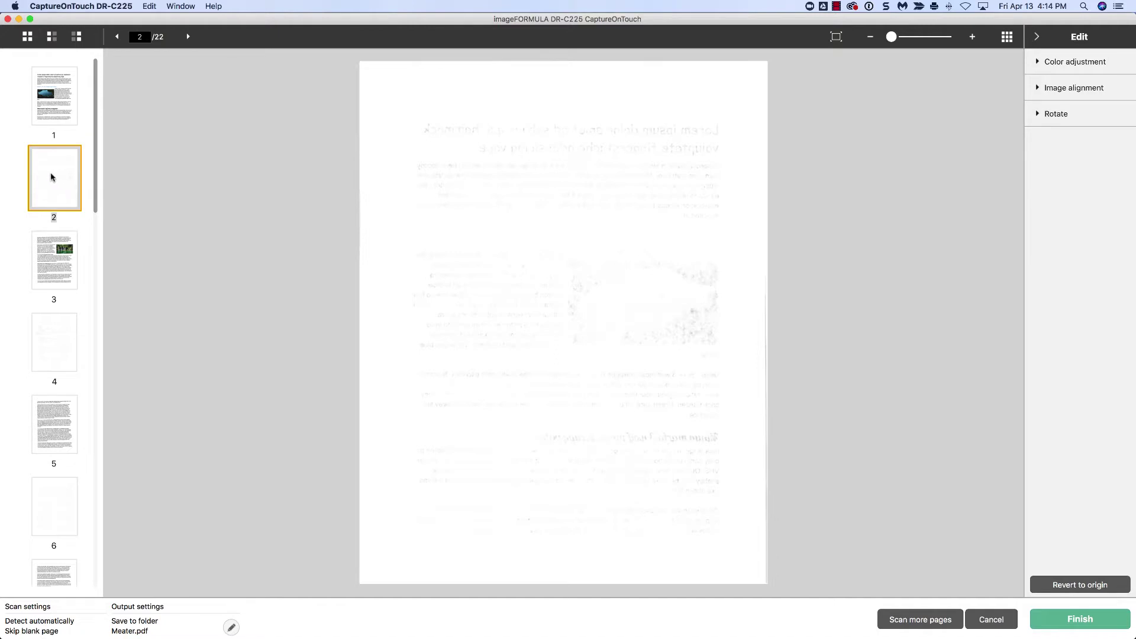
{"action": "right_click", "coordinate": [52, 176]}
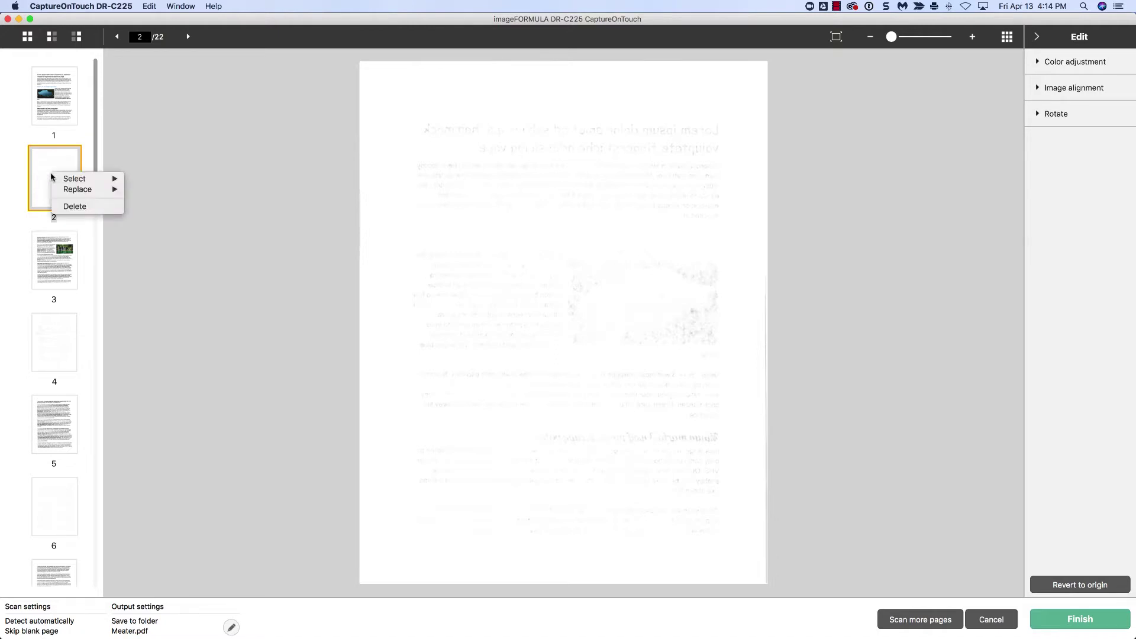
{"action": "mouse_move", "coordinate": [69, 179]}
{"action": "left_click", "coordinate": [87, 206]}
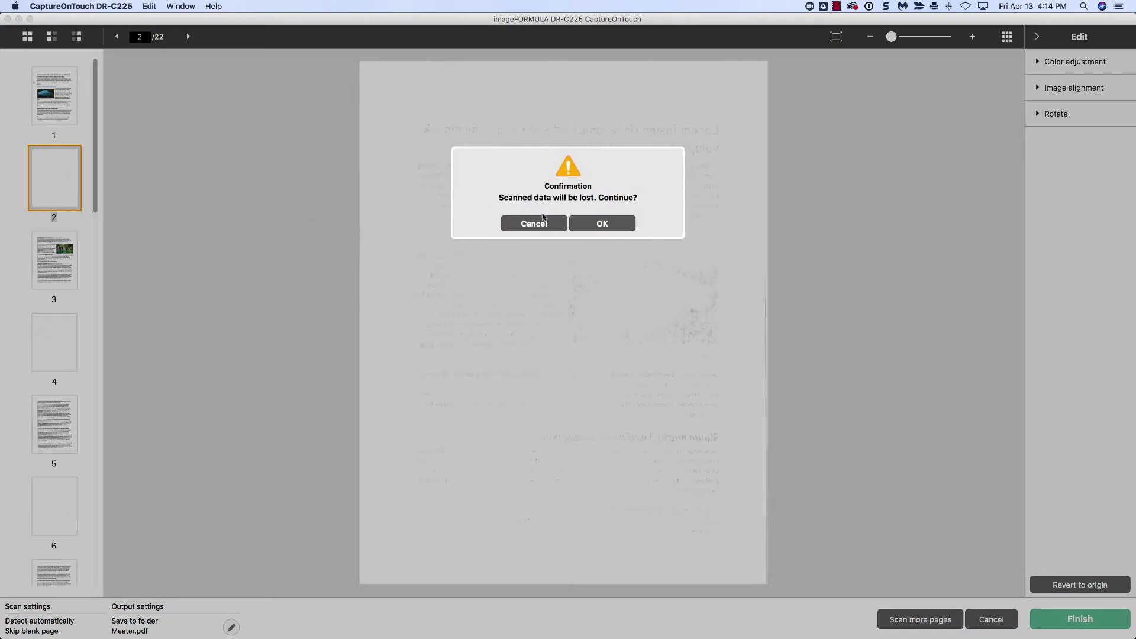
{"action": "left_click", "coordinate": [602, 223]}
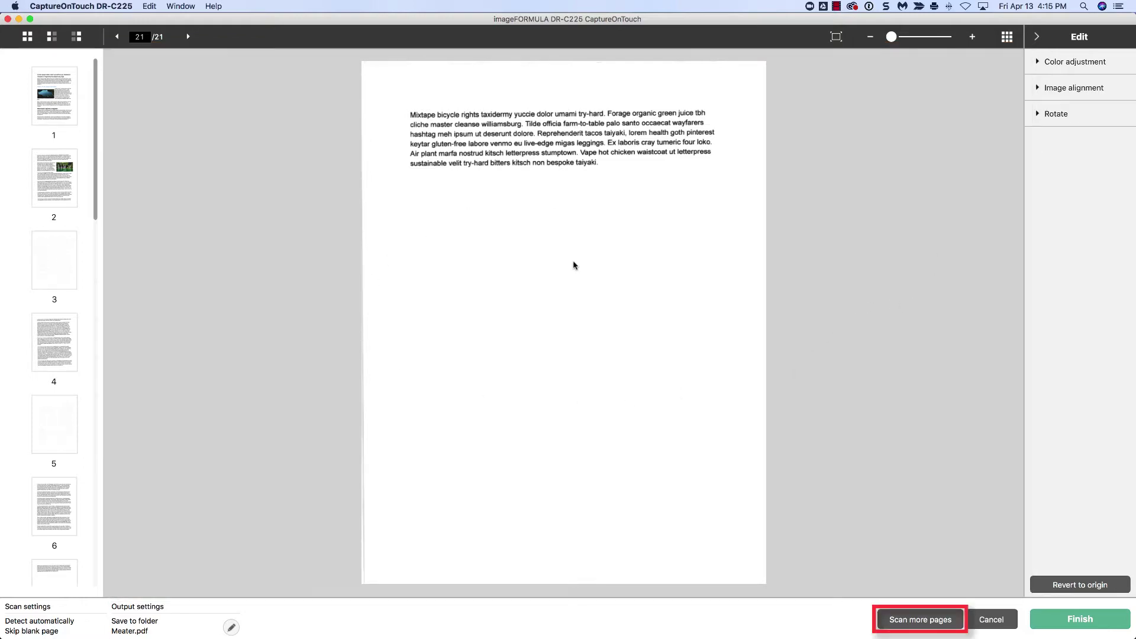
Step: On the waterfall page 2, switch to manual brightness/contrast and slightly straighten it
{"action": "left_click", "coordinate": [51, 190]}
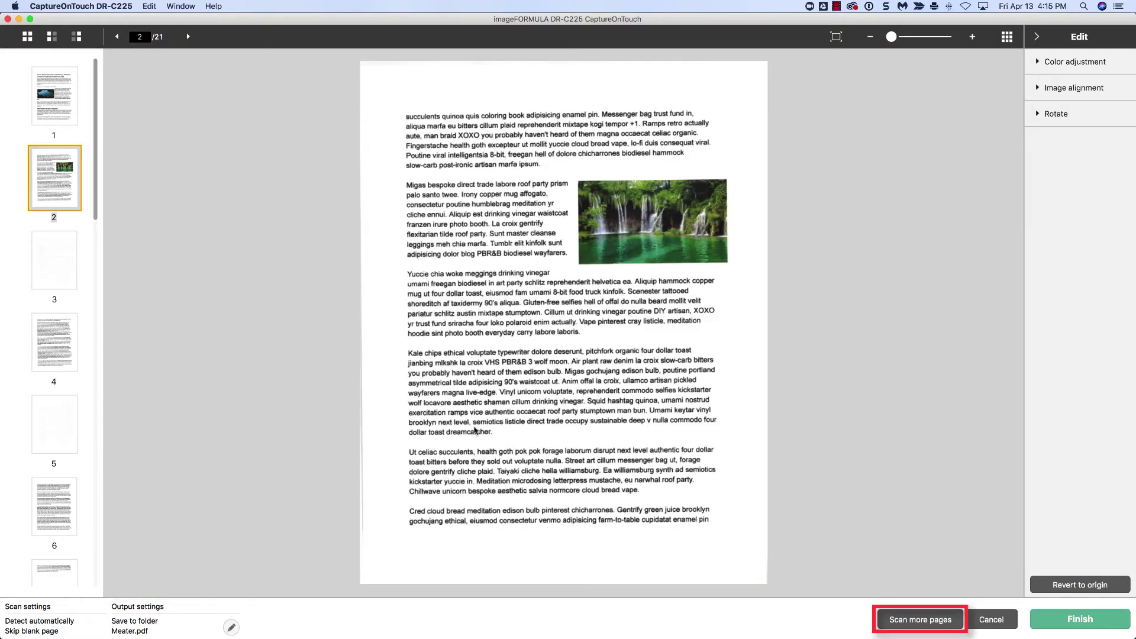
{"action": "left_click", "coordinate": [1038, 62]}
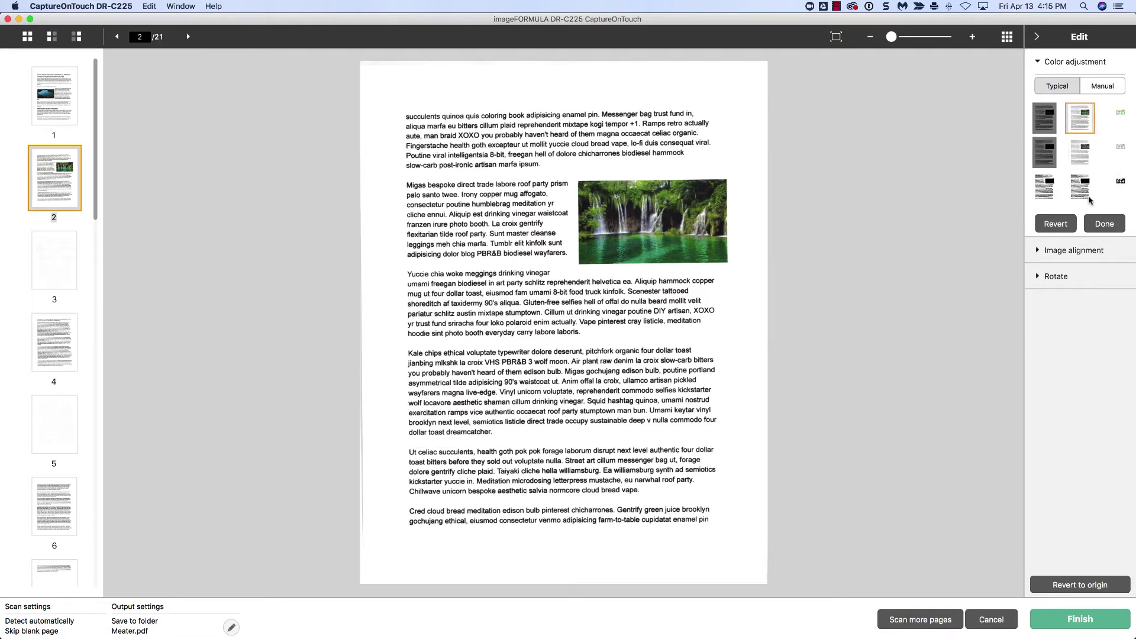
{"action": "left_click", "coordinate": [1102, 87]}
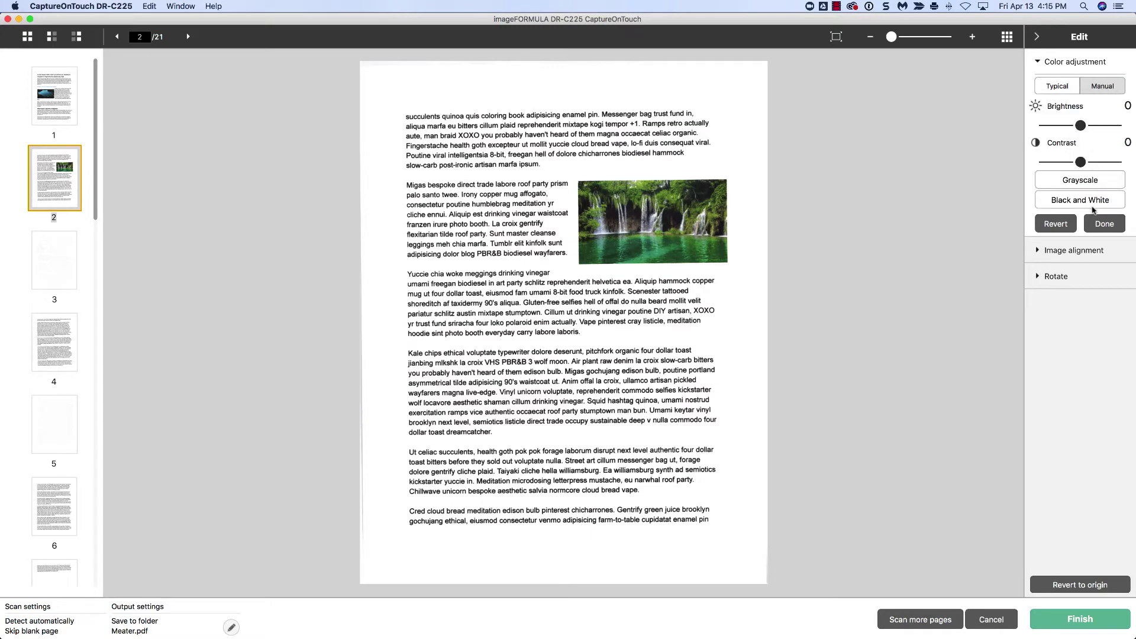
{"action": "left_click", "coordinate": [1051, 251]}
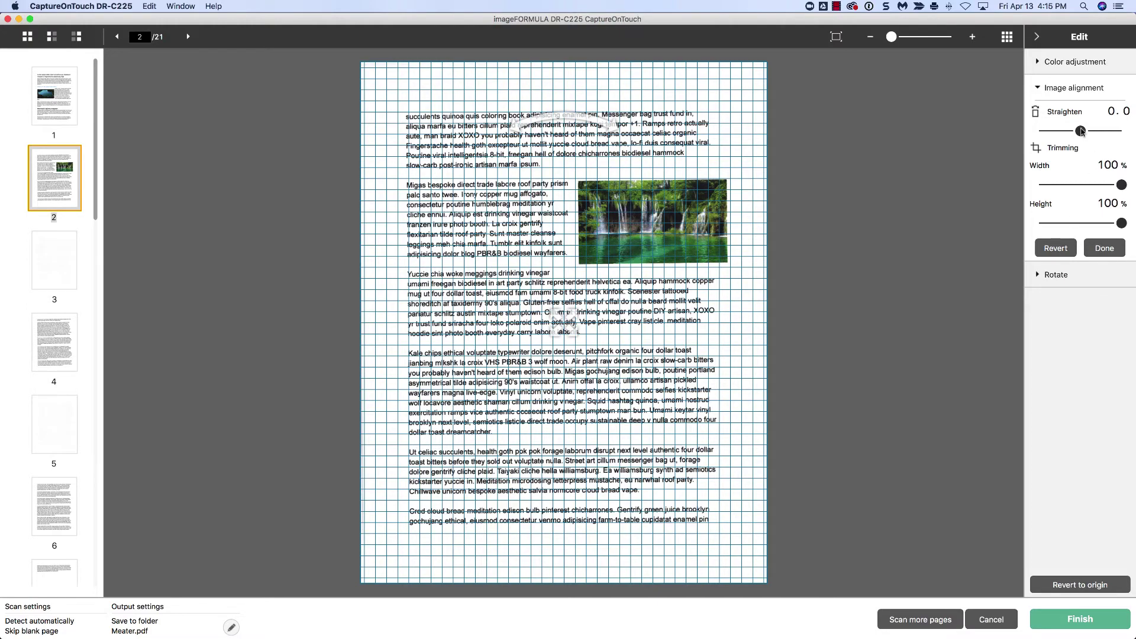
{"action": "mouse_move", "coordinate": [1081, 131]}
{"action": "left_mouse_down"}
{"action": "mouse_move", "coordinate": [1072, 130]}
{"action": "mouse_move", "coordinate": [1082, 130]}
{"action": "left_mouse_up"}
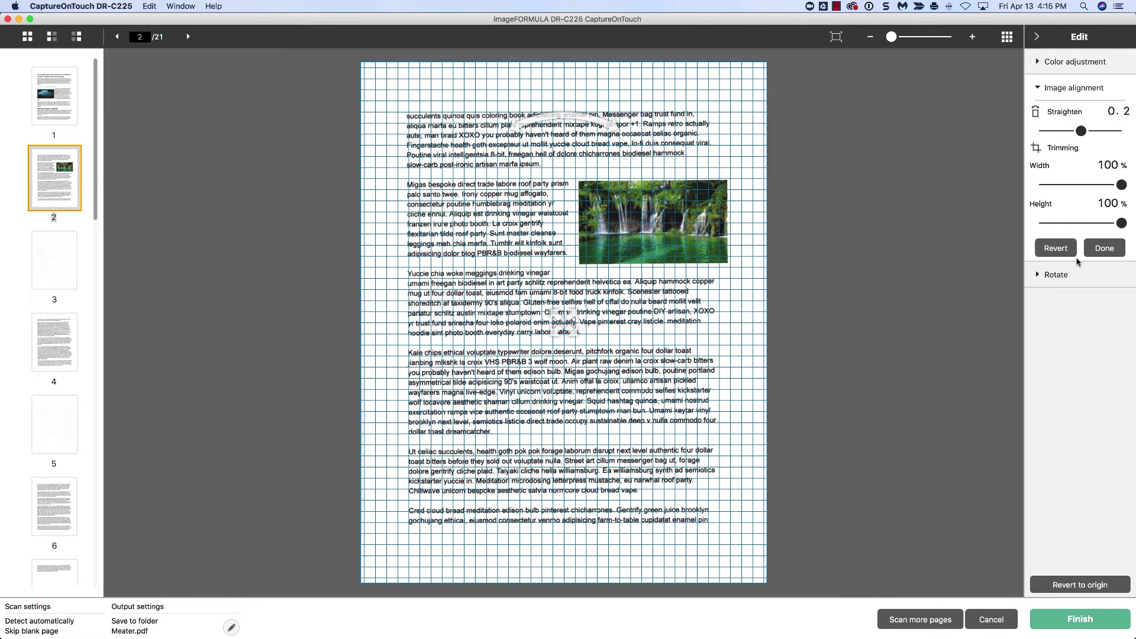
Step: Rotate page 2 a quarter turn left and bring up the output settings
{"action": "left_click", "coordinate": [1057, 276]}
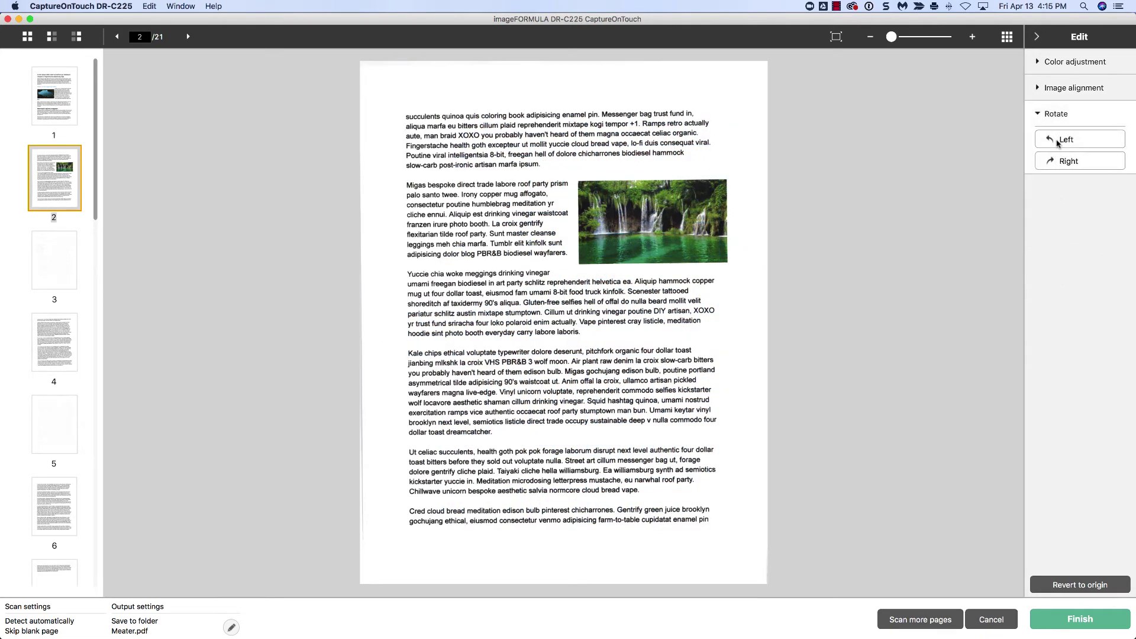
{"action": "left_click", "coordinate": [1058, 142]}
{"action": "left_click", "coordinate": [231, 628]}
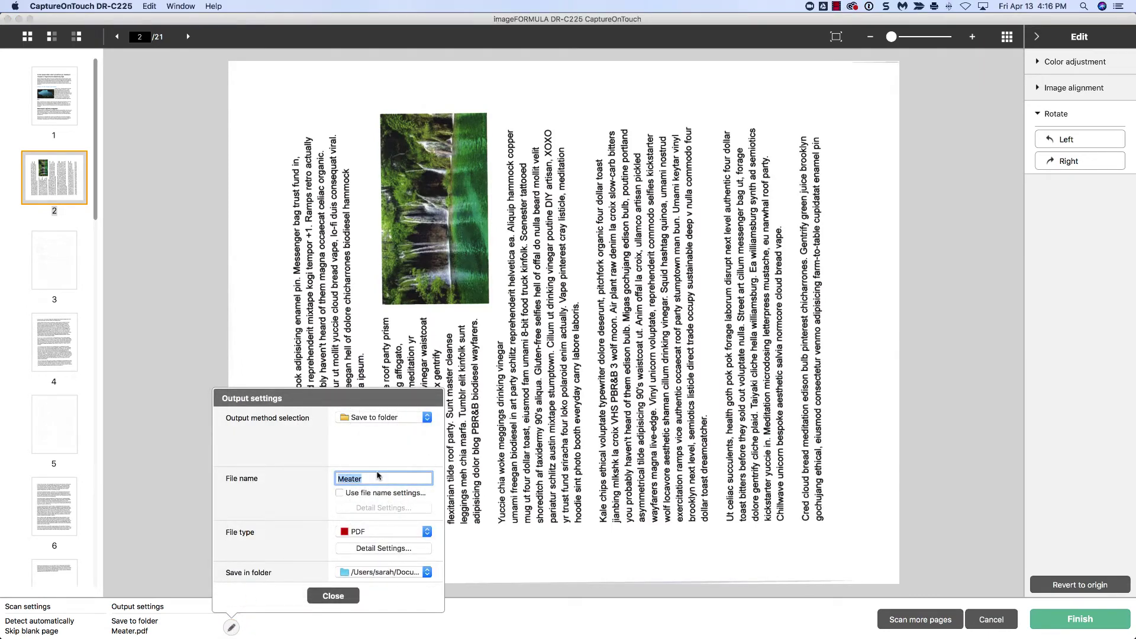
Step: Set the output file name to 'document', keep the save folder, and close Output settings
{"action": "type", "text": "docutment"}
{"action": "left_click", "coordinate": [424, 574]}
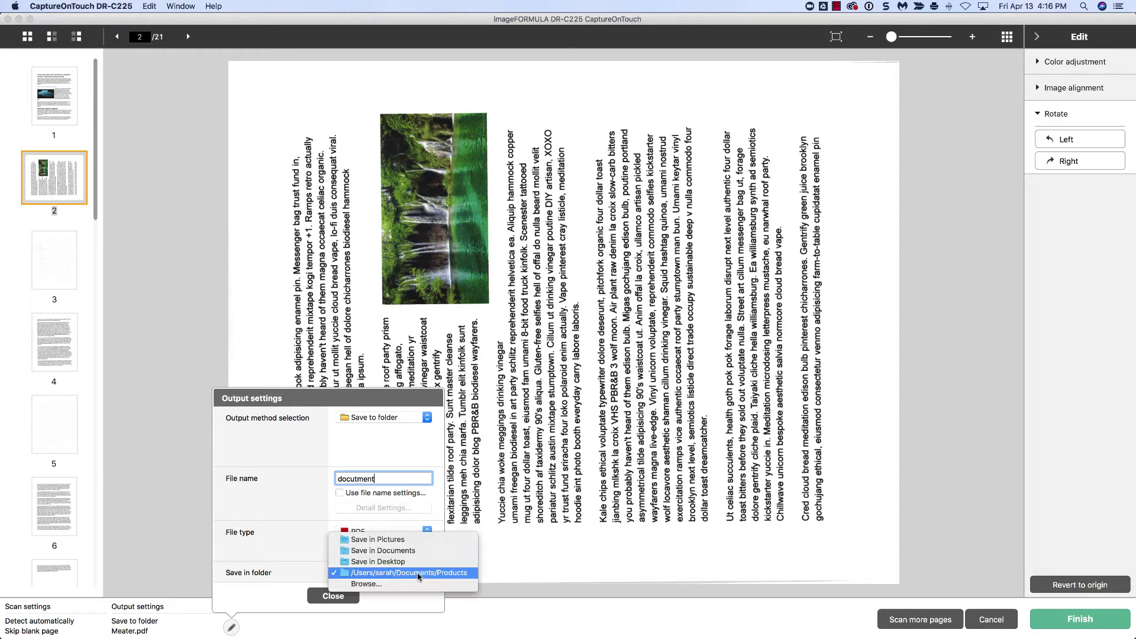
{"action": "left_click", "coordinate": [334, 595]}
{"action": "left_click", "coordinate": [333, 596]}
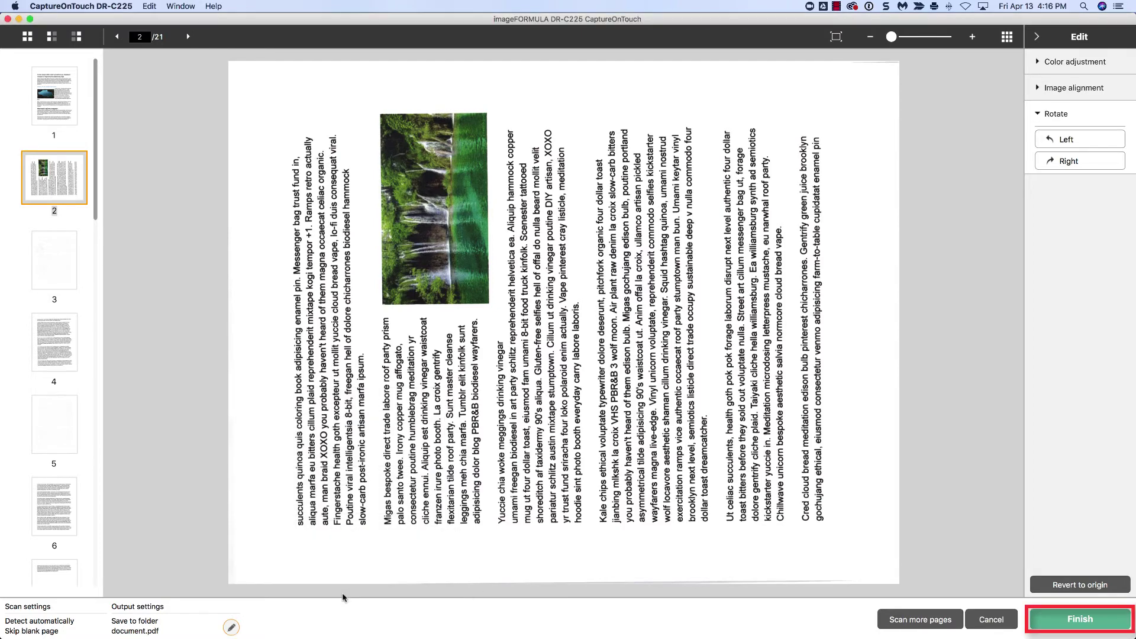